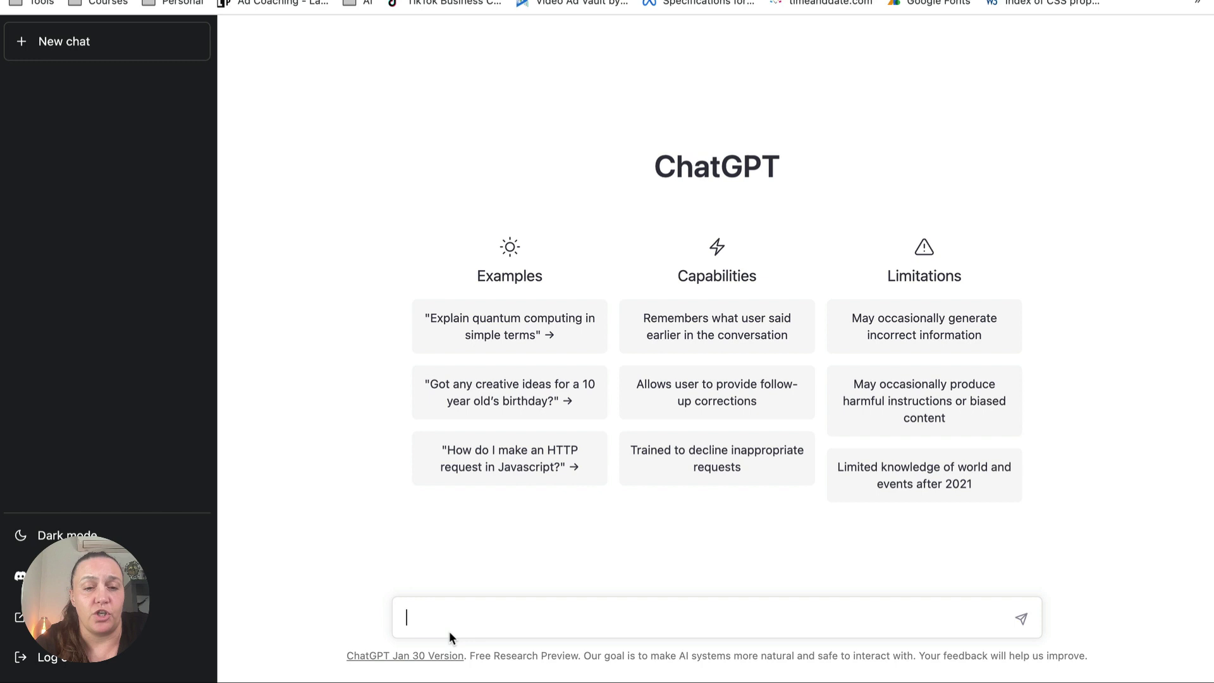
Ask ChatGPT to "Find 5 influencers on midnset"
type("Find ")
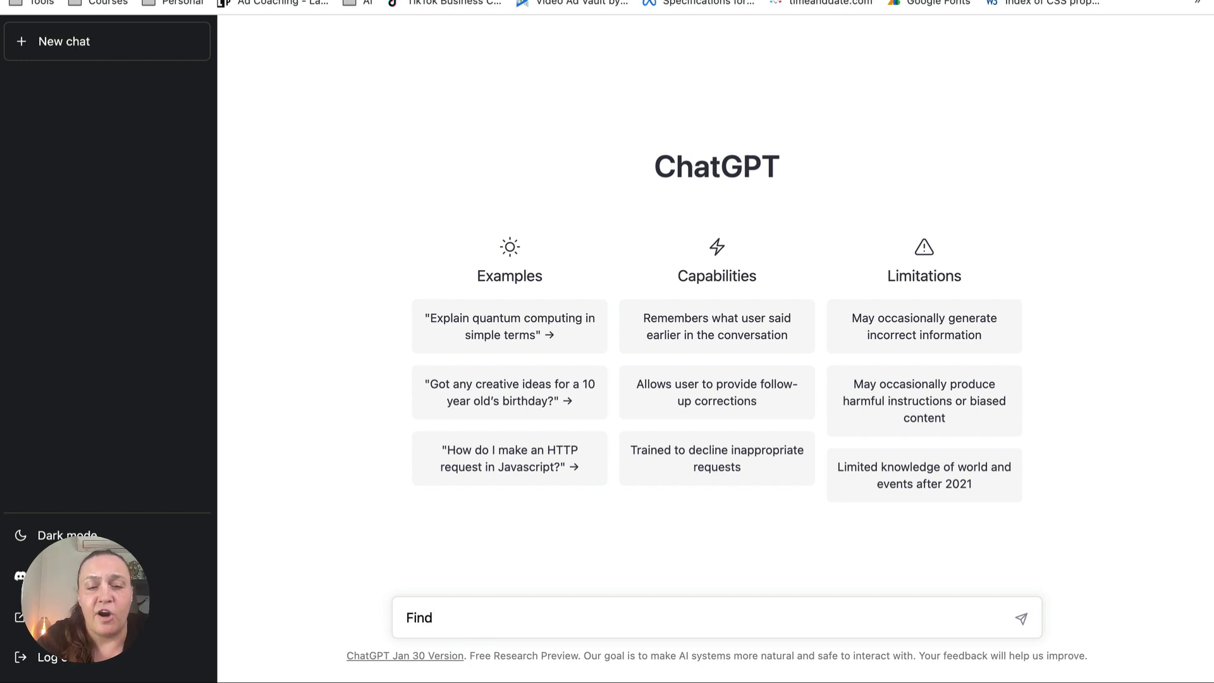
type("5 i")
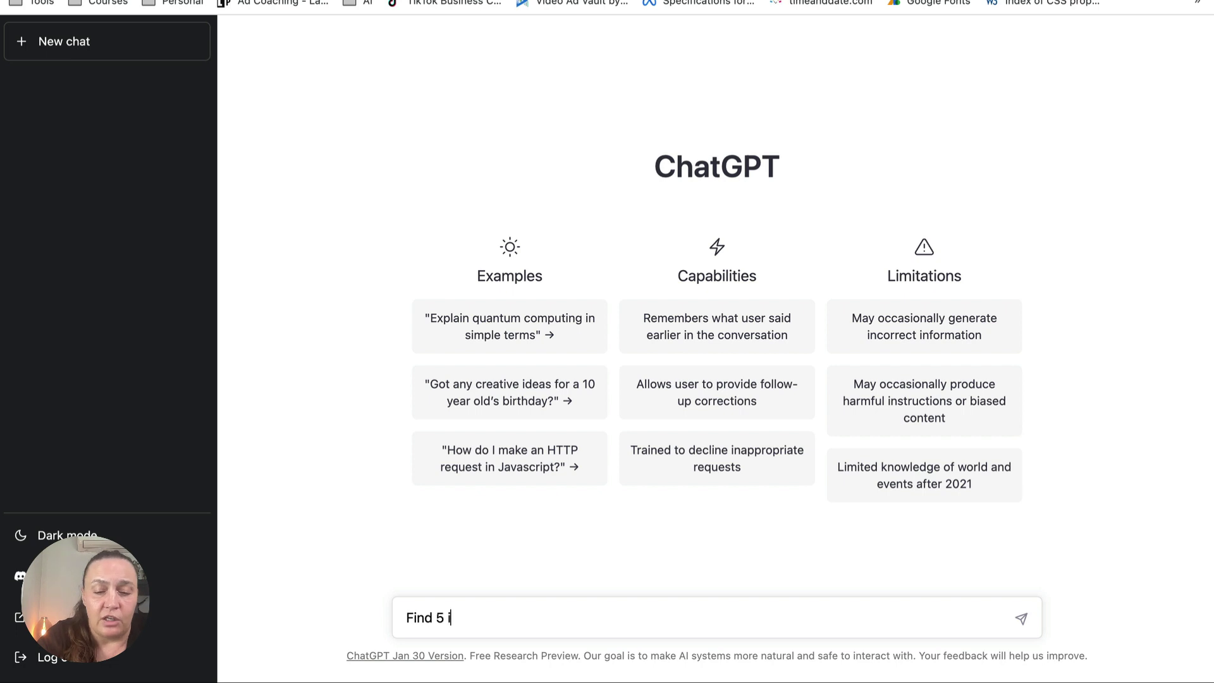
type("nfluencer")
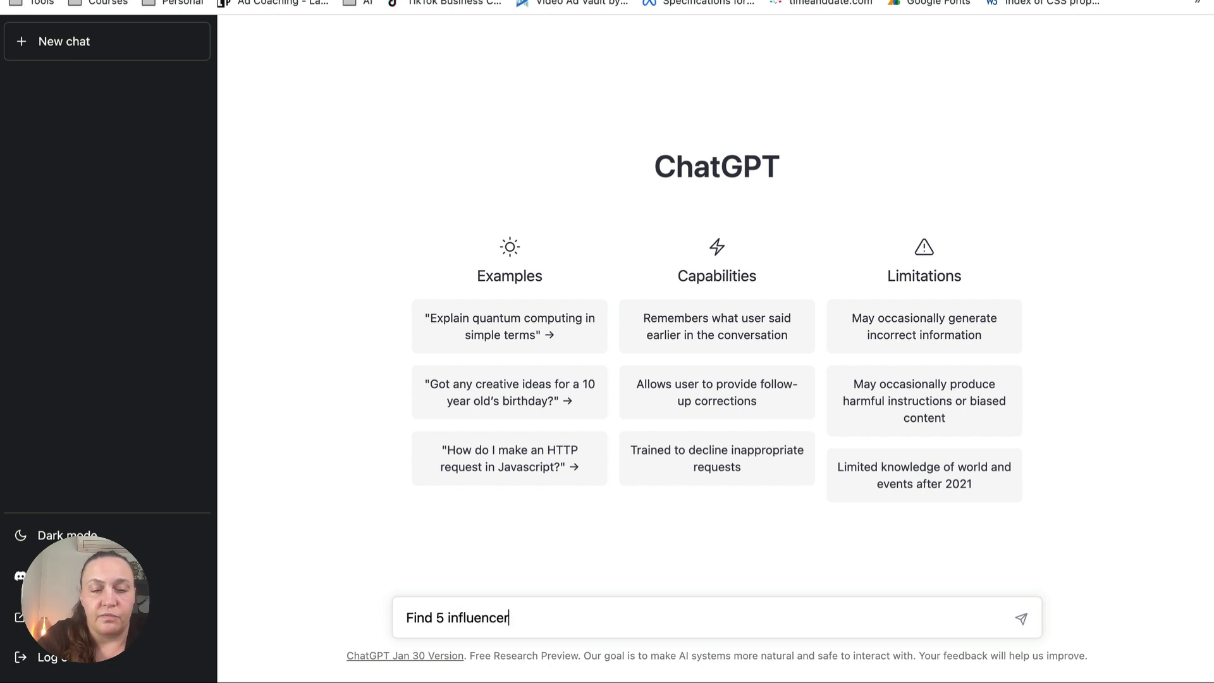
type("s on ")
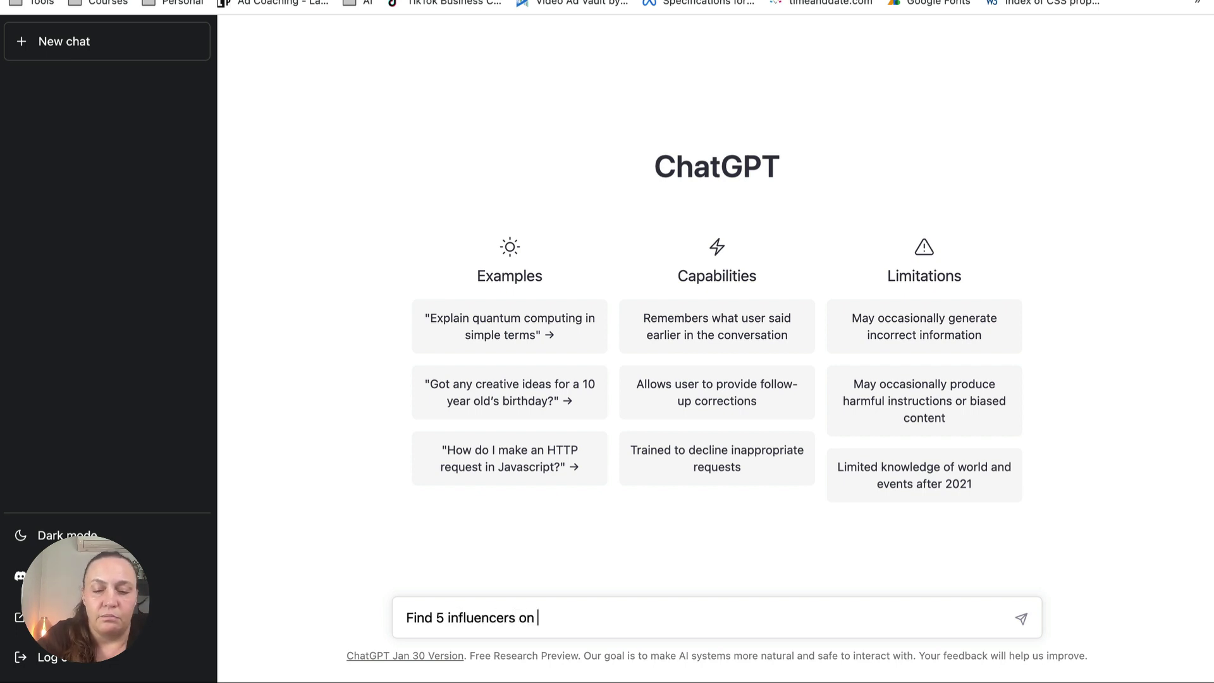
type("midnset")
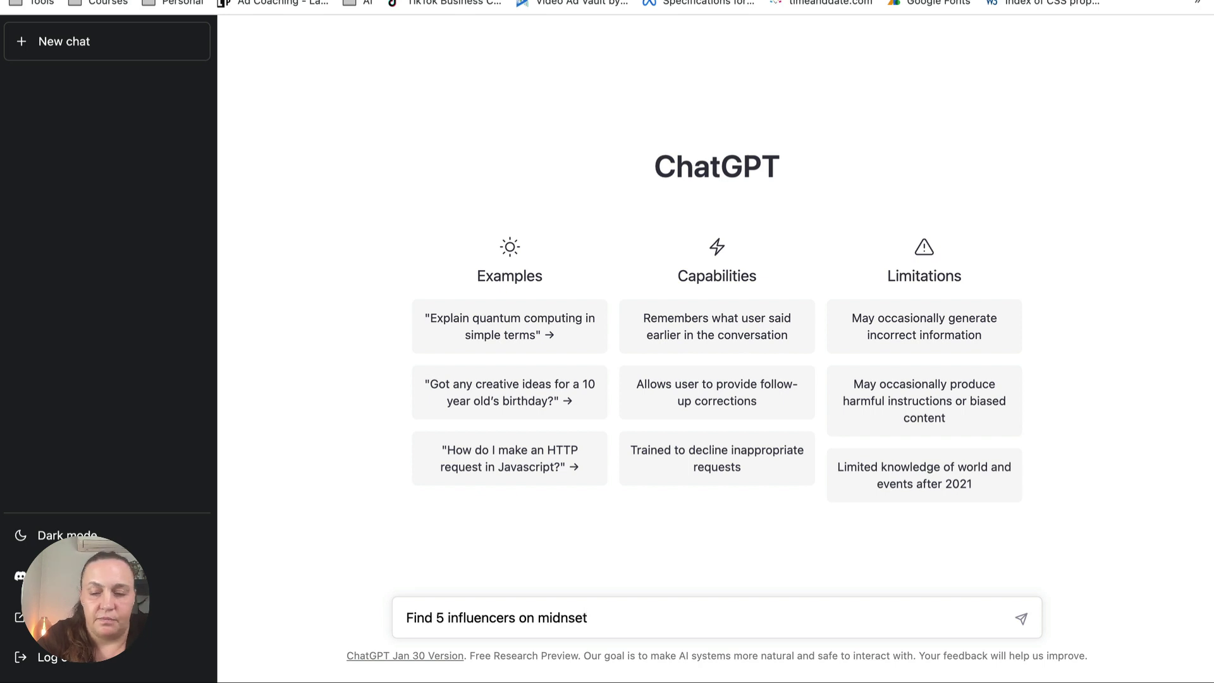
key("Return")
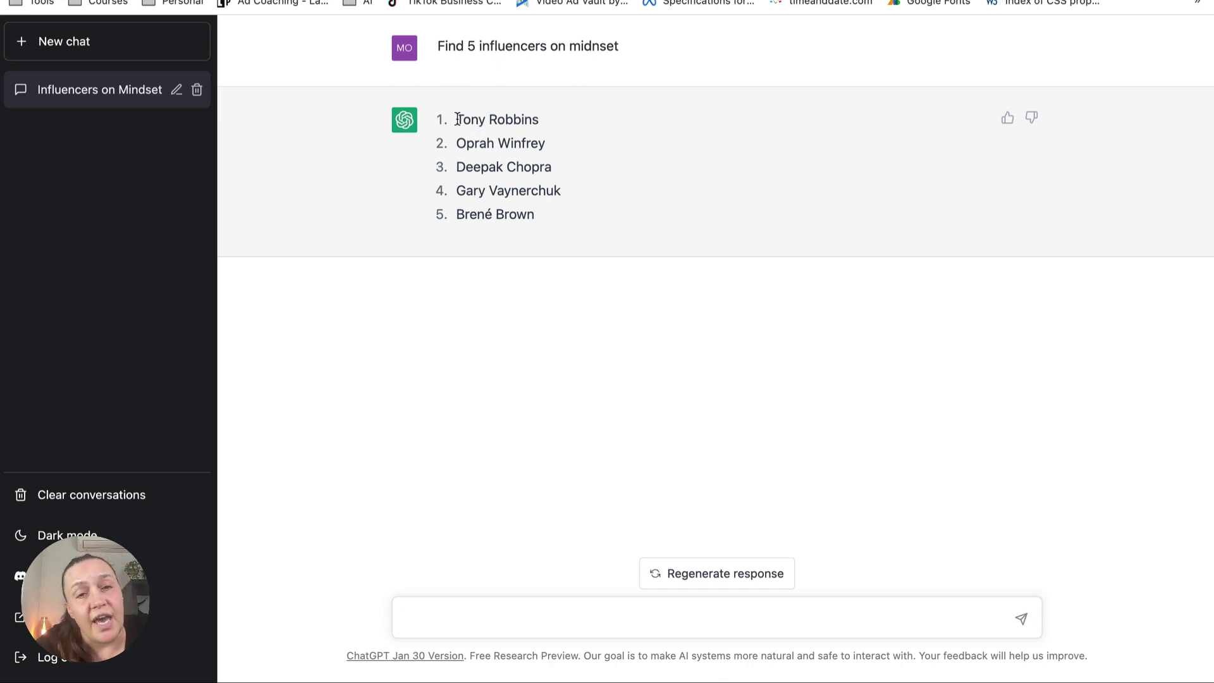
left_click_drag(458, 119, 549, 124)
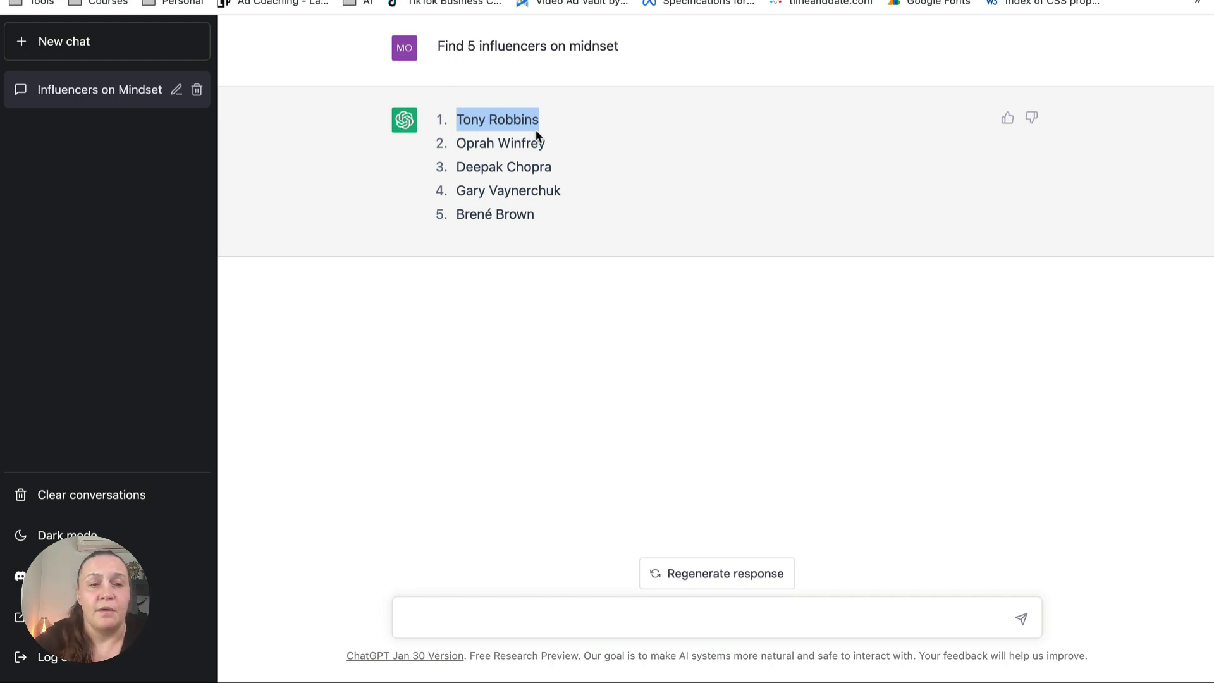
left_click(464, 615)
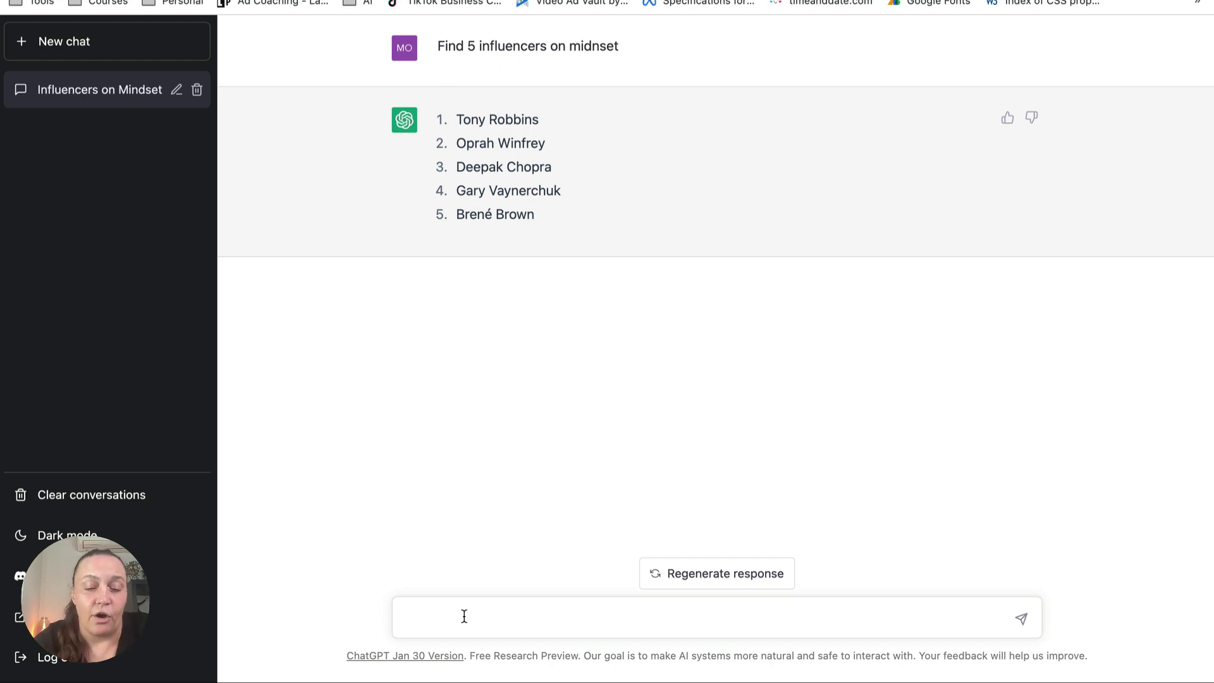
Paste the [INSTRUCTIONS] table-request prompt and change its topic from fitness to mindset
type("[INSTRUCTIONS] Find 5 influencers on fitness and generate a table with their name in the left column, a description of what they do in the next column, their website link in the next column, their facebook page link in the next column, their instagram account link in the next column, their youtube channel link in the last column. If there's no information for a column leave it blank.")
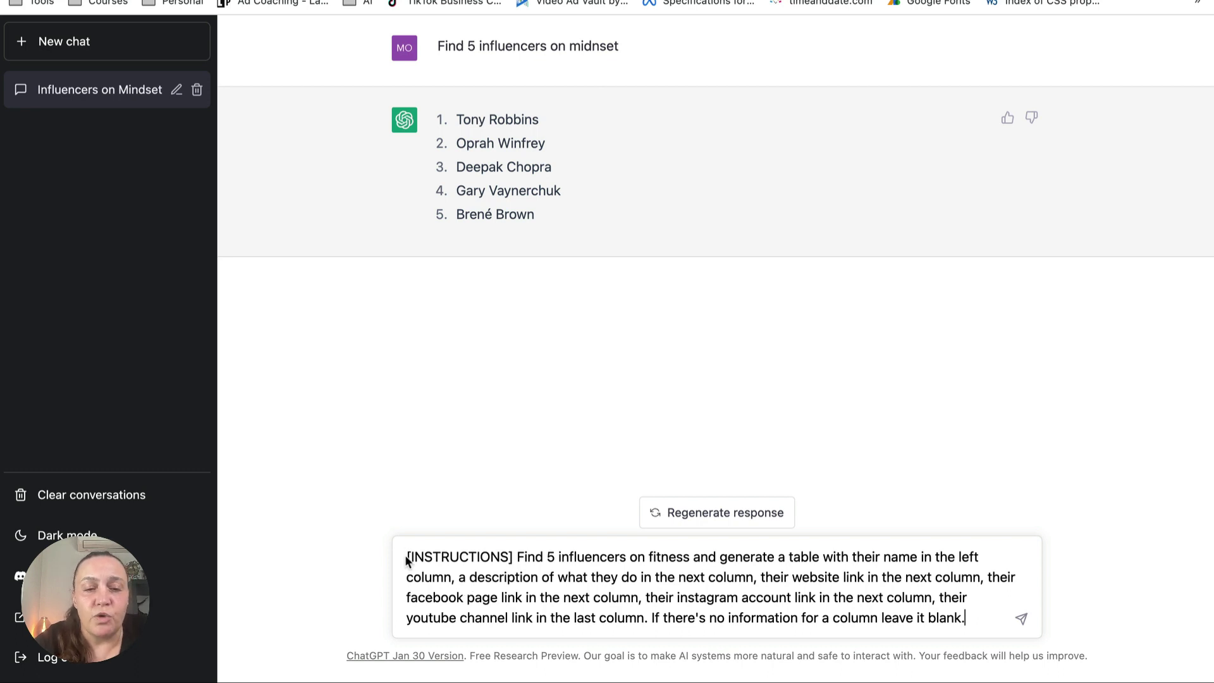
left_click_drag(407, 556, 514, 554)
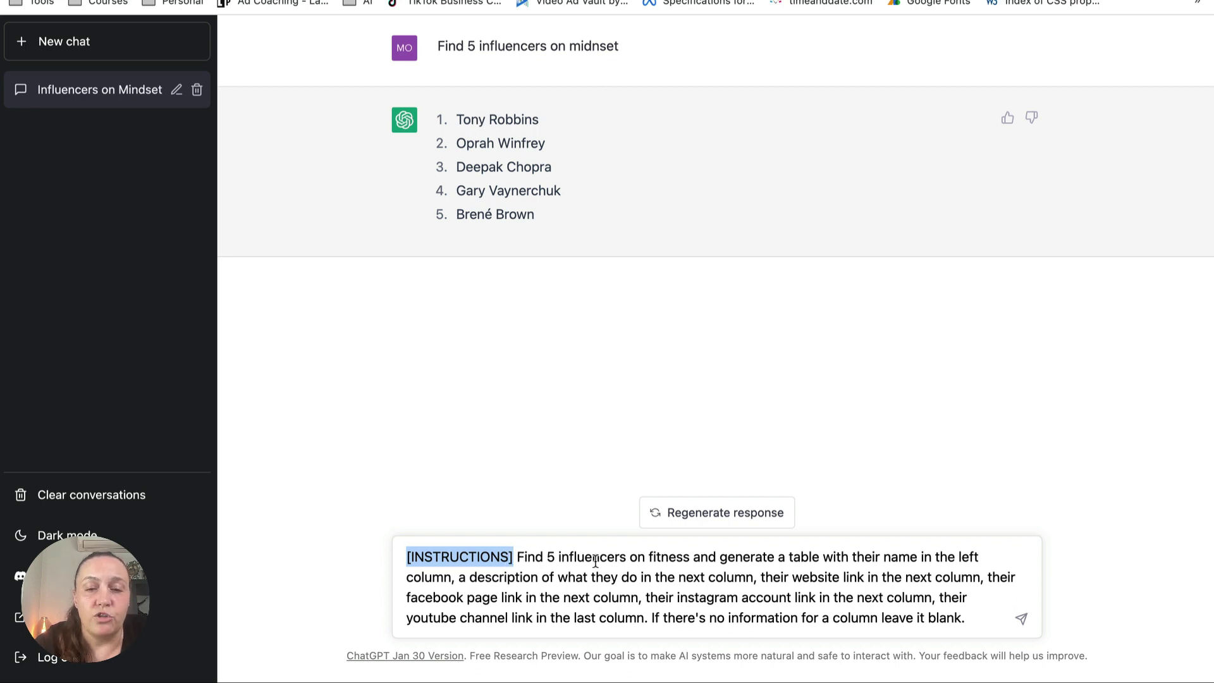
double_click(656, 556)
type("midnset")
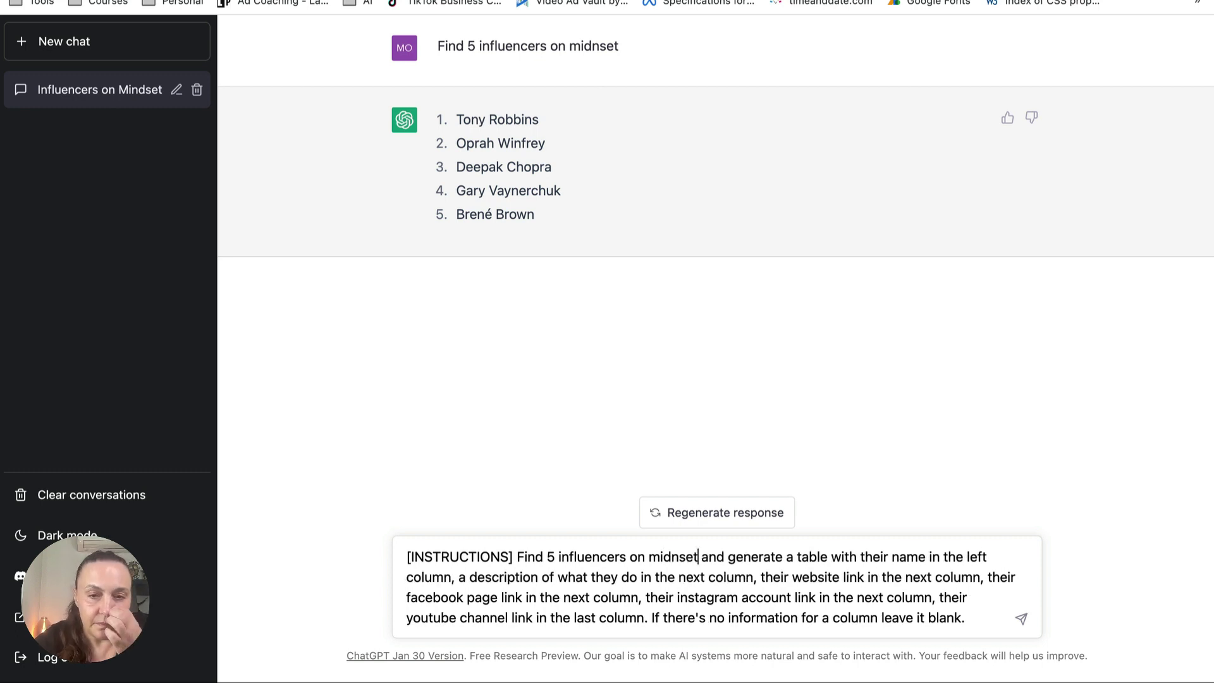
key("BackSpace")
key("BackSpace")
key("BackSpace")
key("BackSpace")
key("BackSpace")
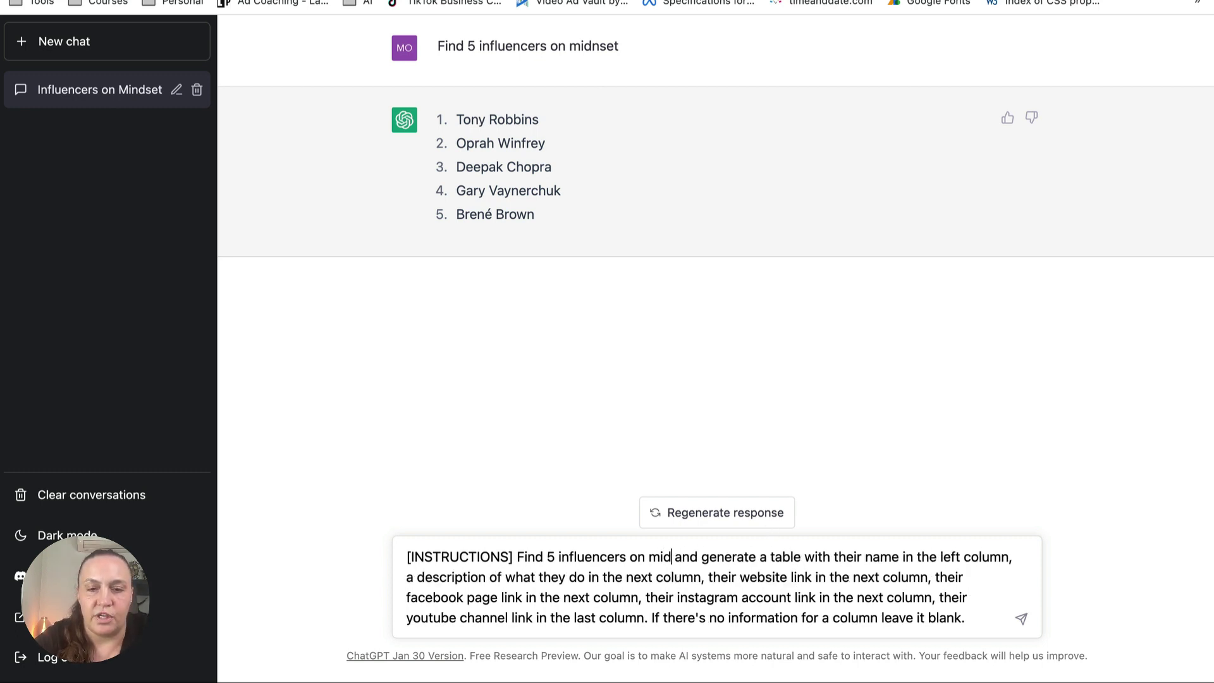
type("ns")
key("BackSpace")
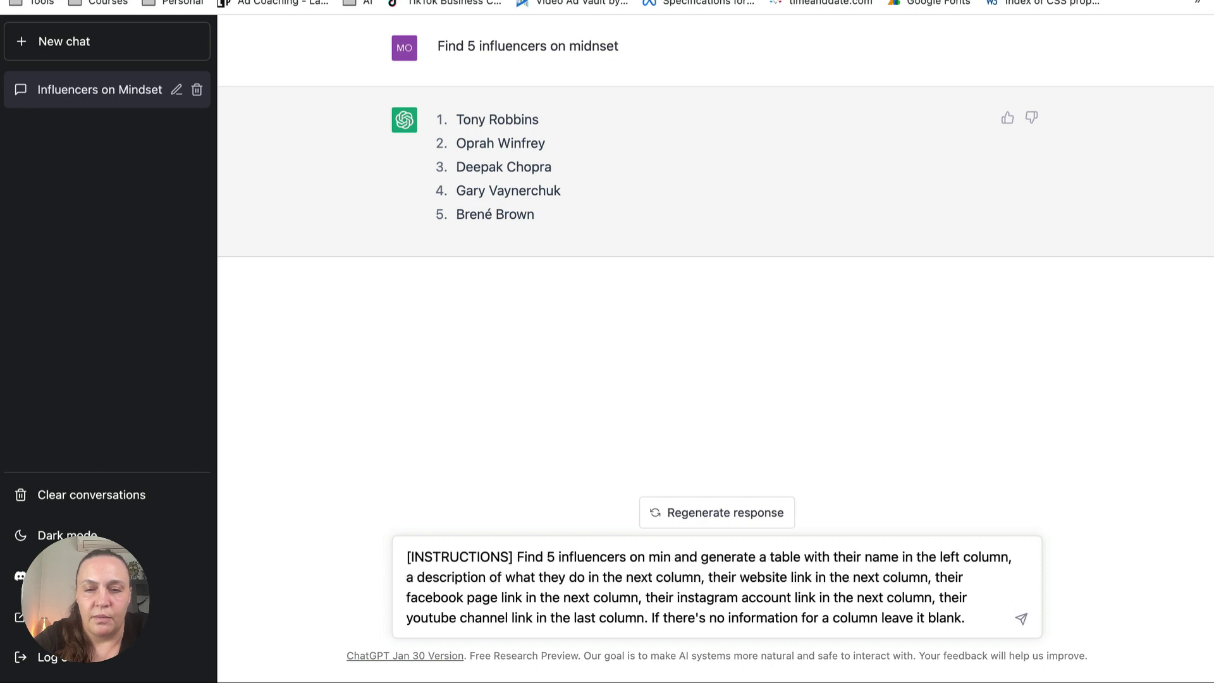
type("dset")
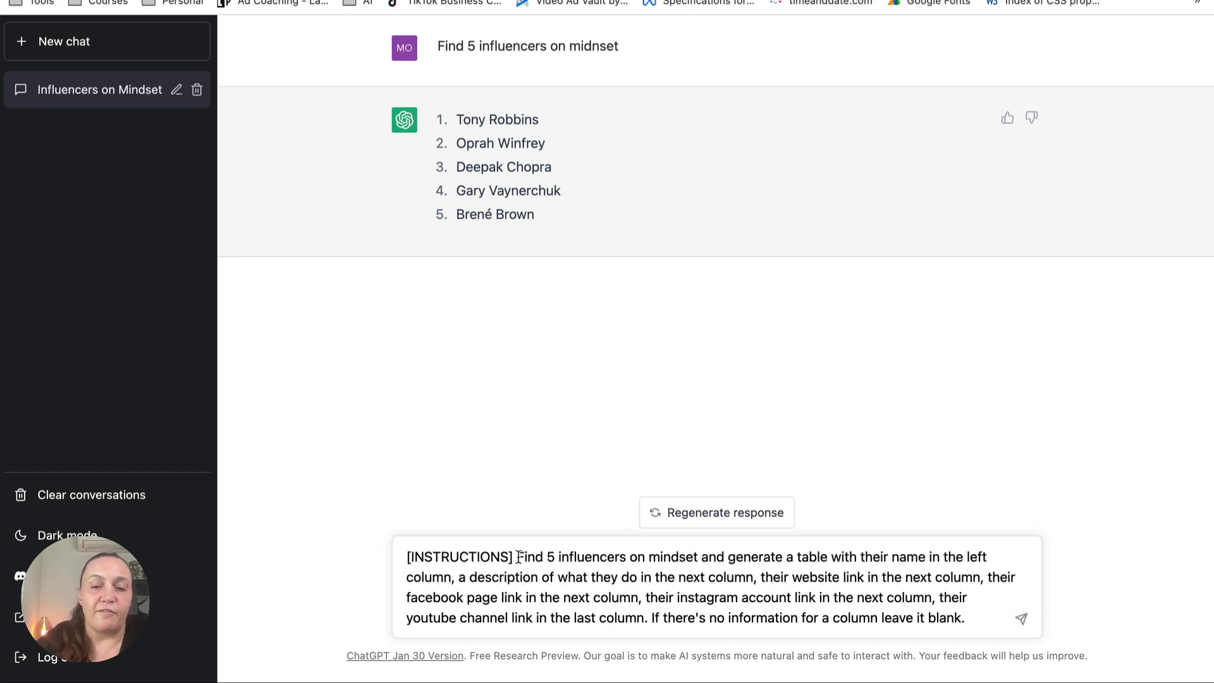
Highlight the prompt's name-column, description-column and leave-missing-info-blank requirements
left_click_drag(517, 558, 990, 561)
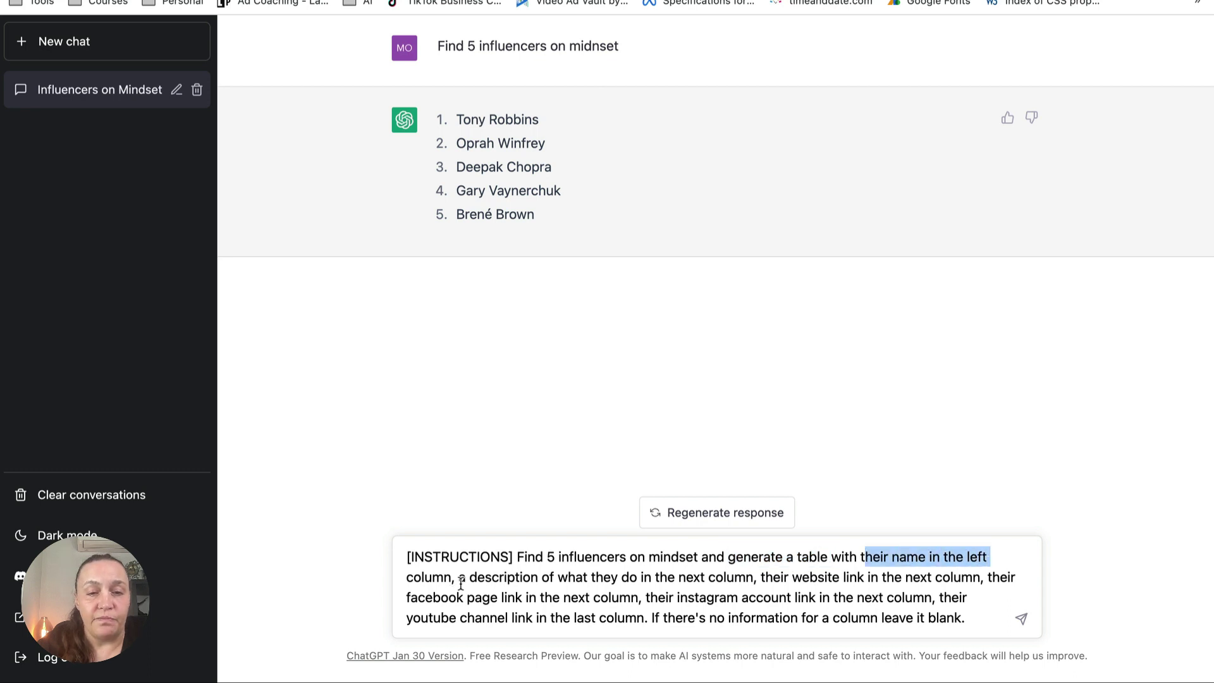
left_click_drag(466, 577, 747, 585)
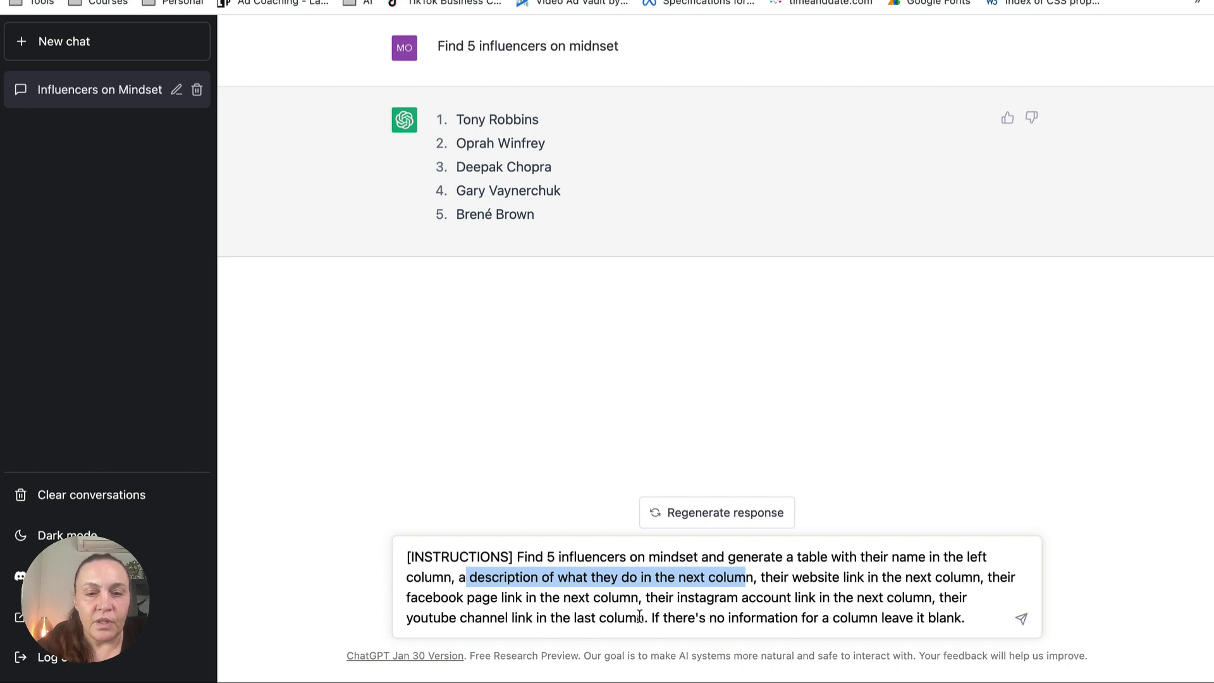
left_click_drag(652, 620, 944, 632)
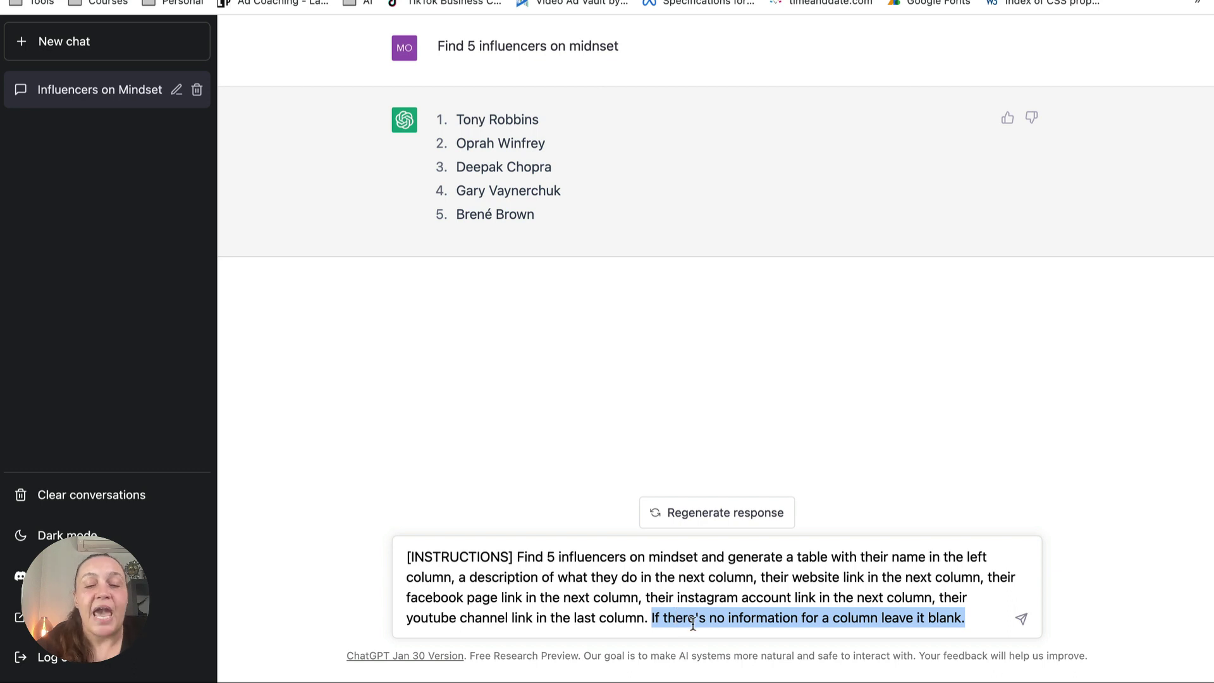
left_click(968, 621)
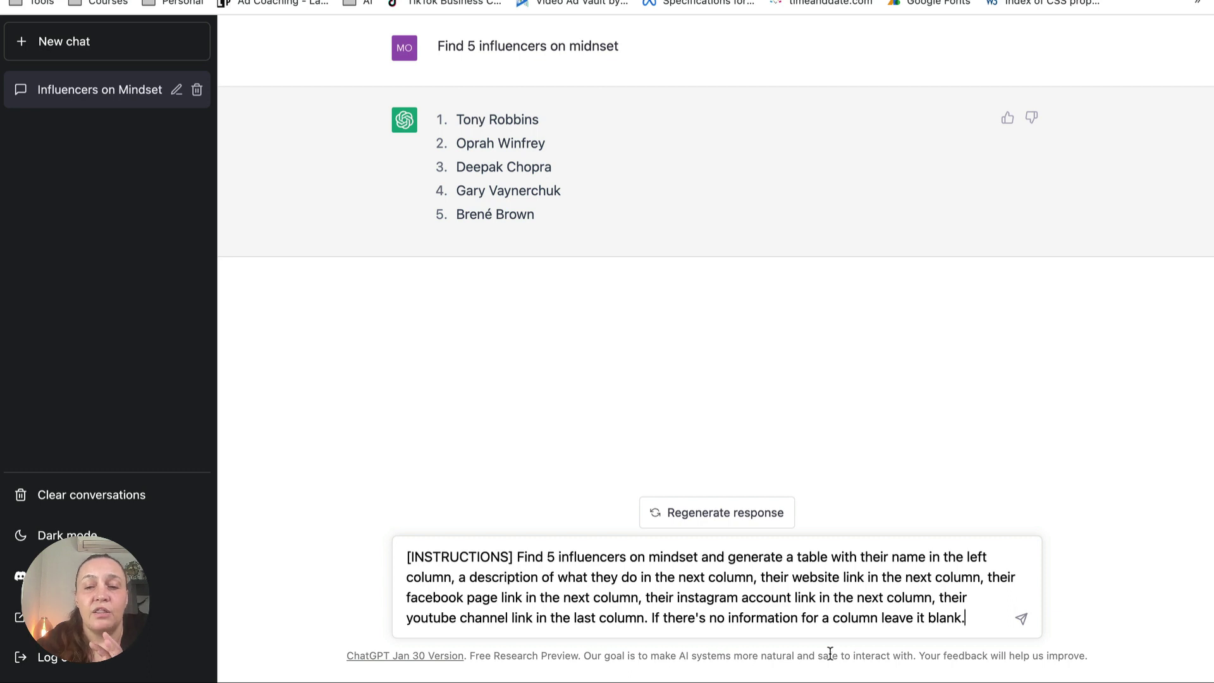
Send the prompt, scroll the generated link table, and open the first influencer's Facebook page
mouse_move(813, 679)
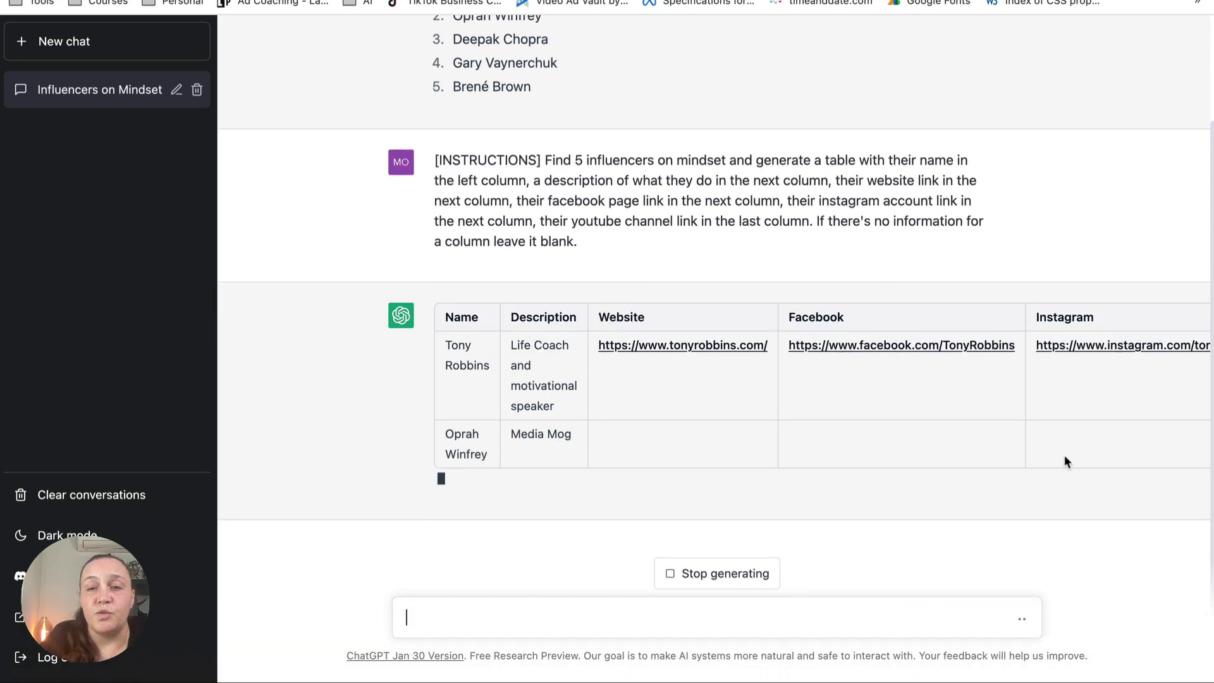
scroll(1064, 454, "right", 5)
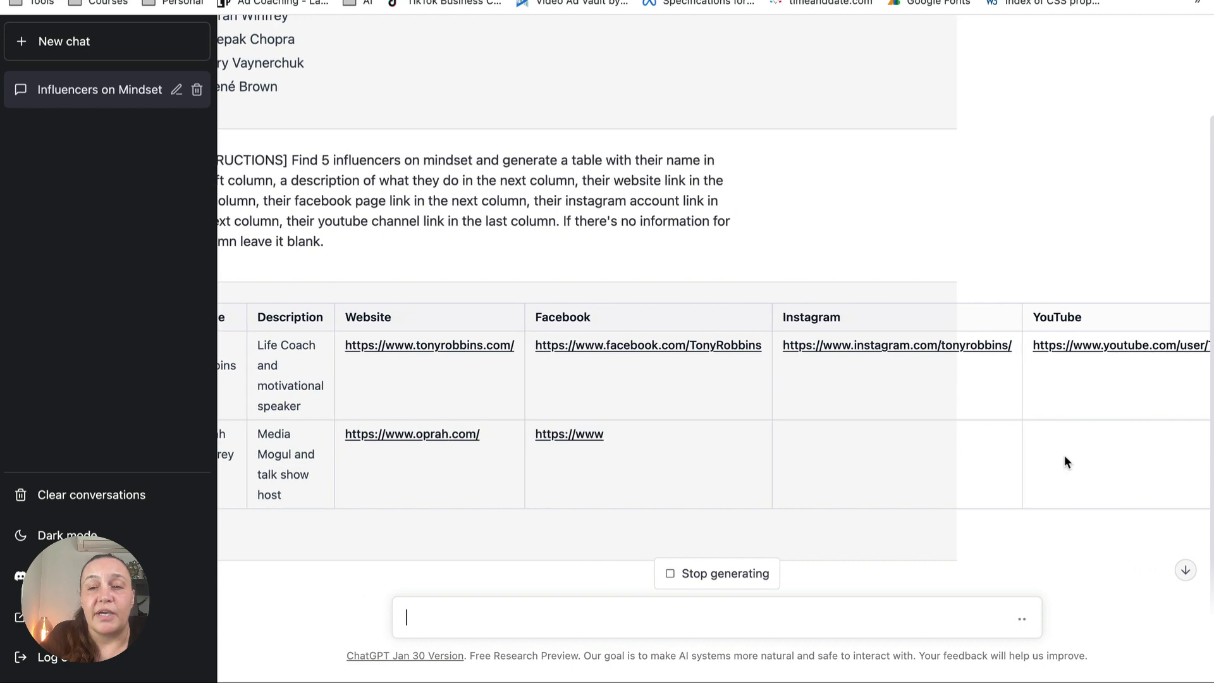
scroll(1064, 454, "right", 2)
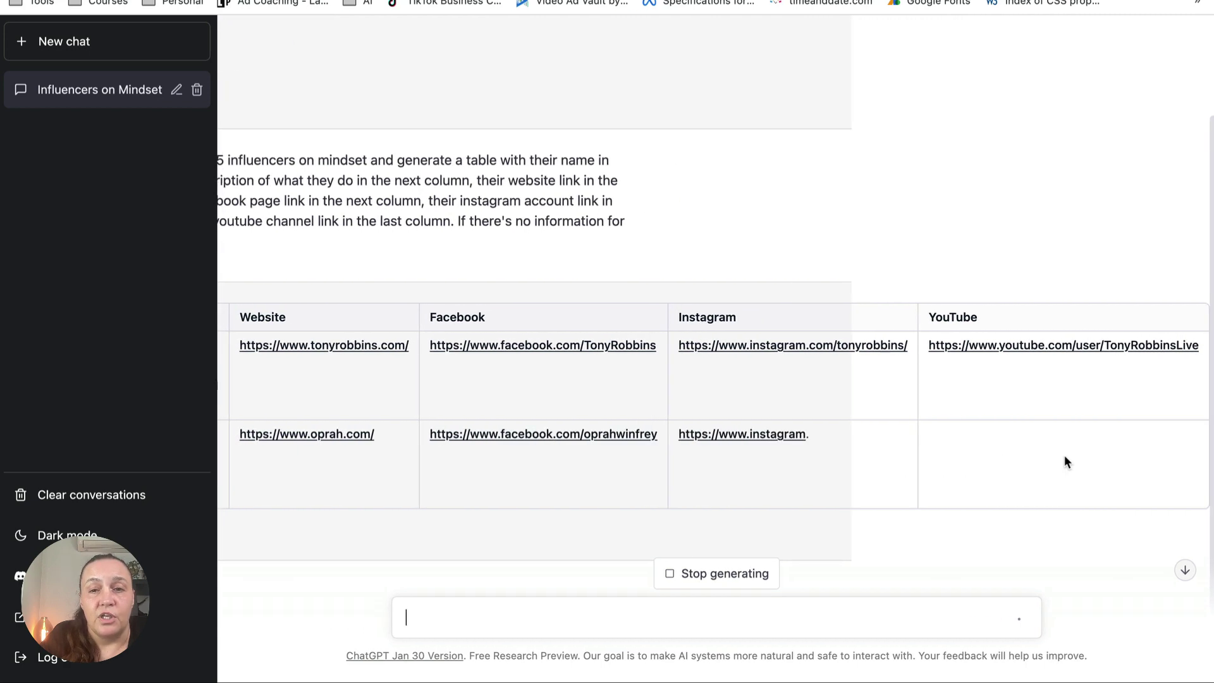
scroll(1064, 454, "left", 5)
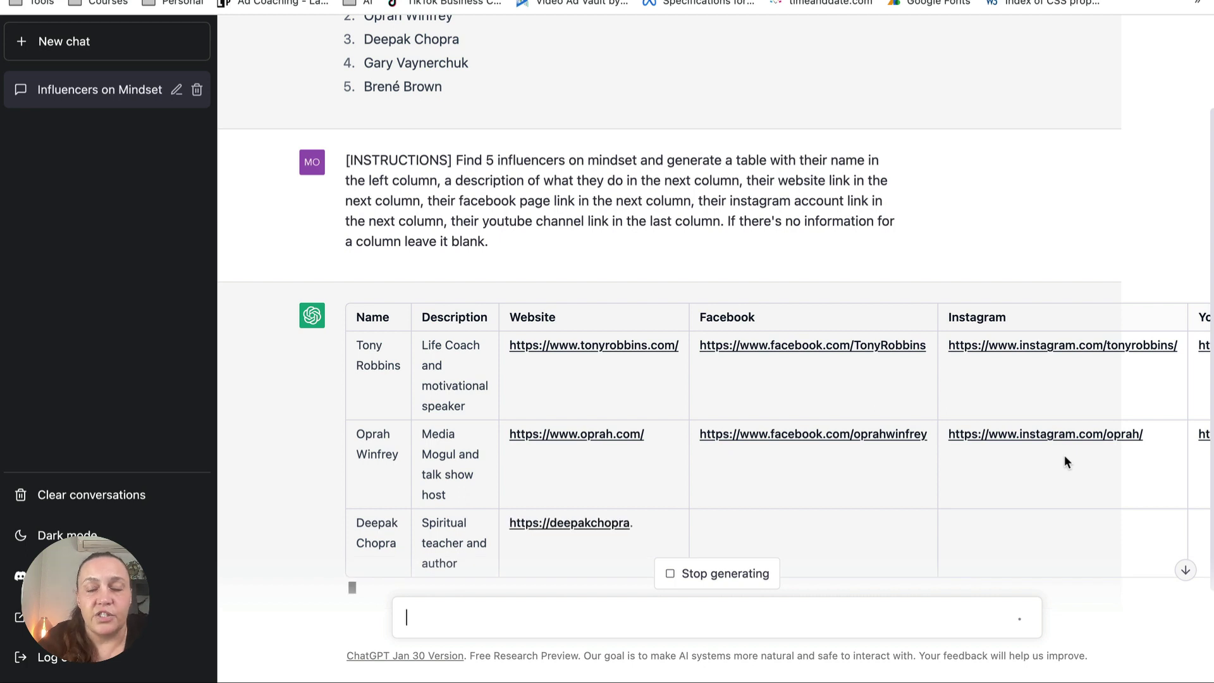
left_click(868, 345)
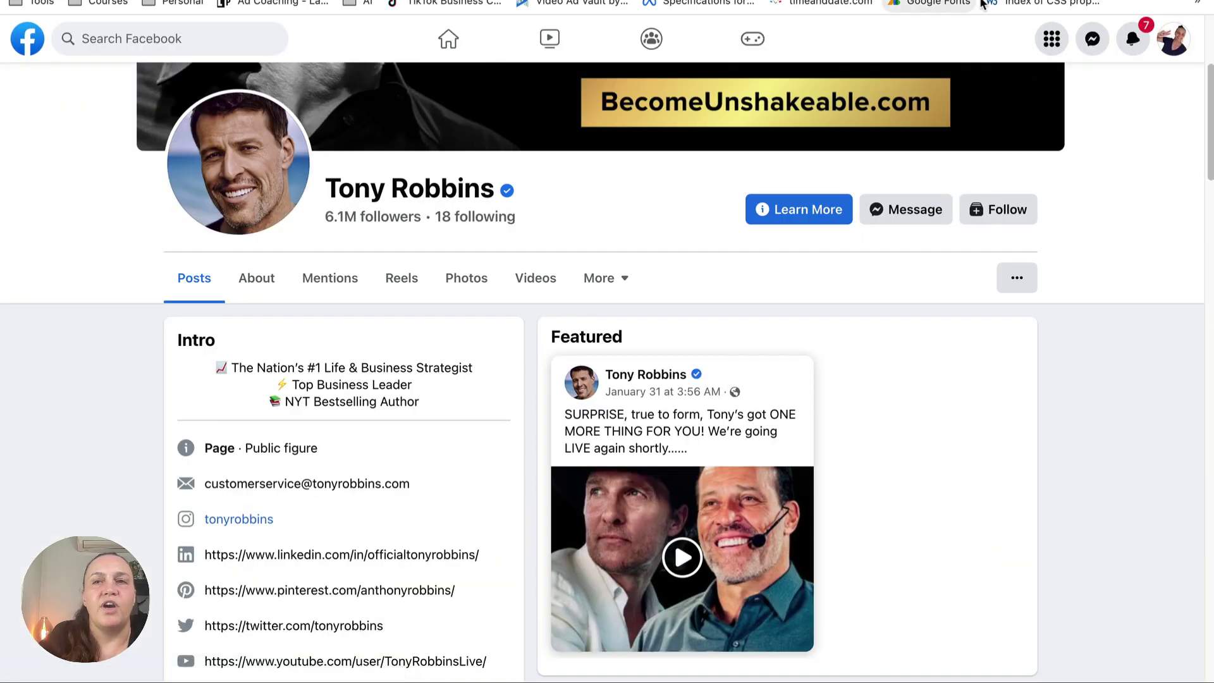
key("super+w")
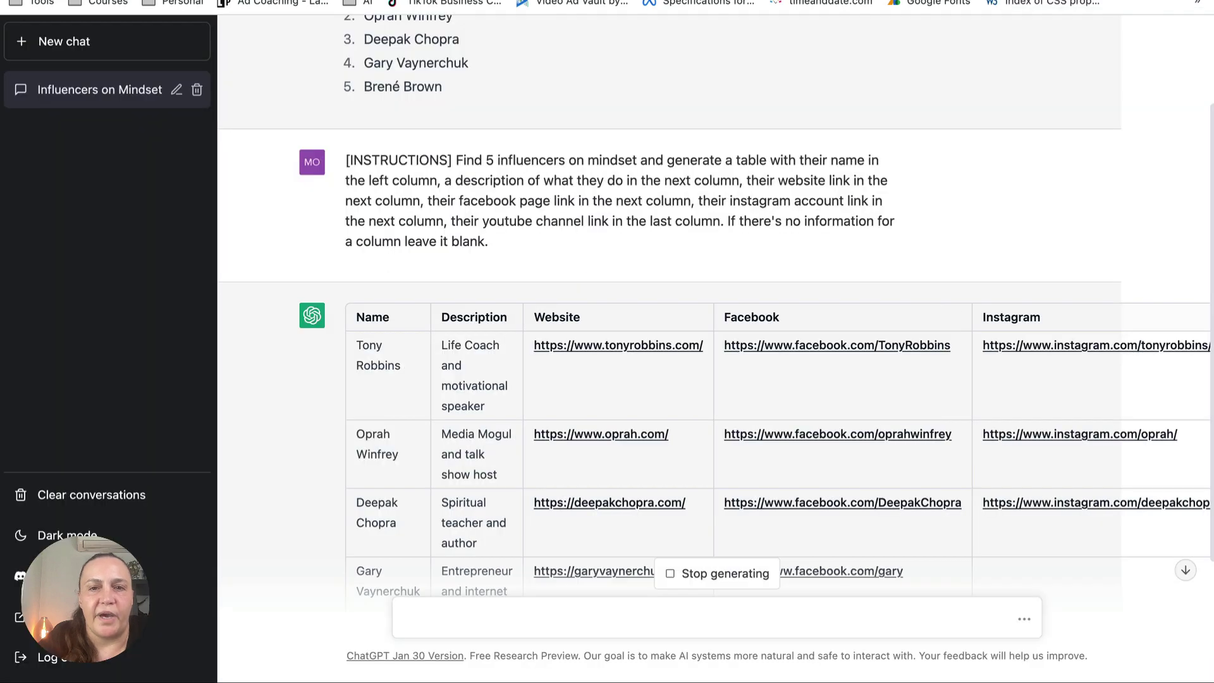
scroll(707, 347, "down", 3)
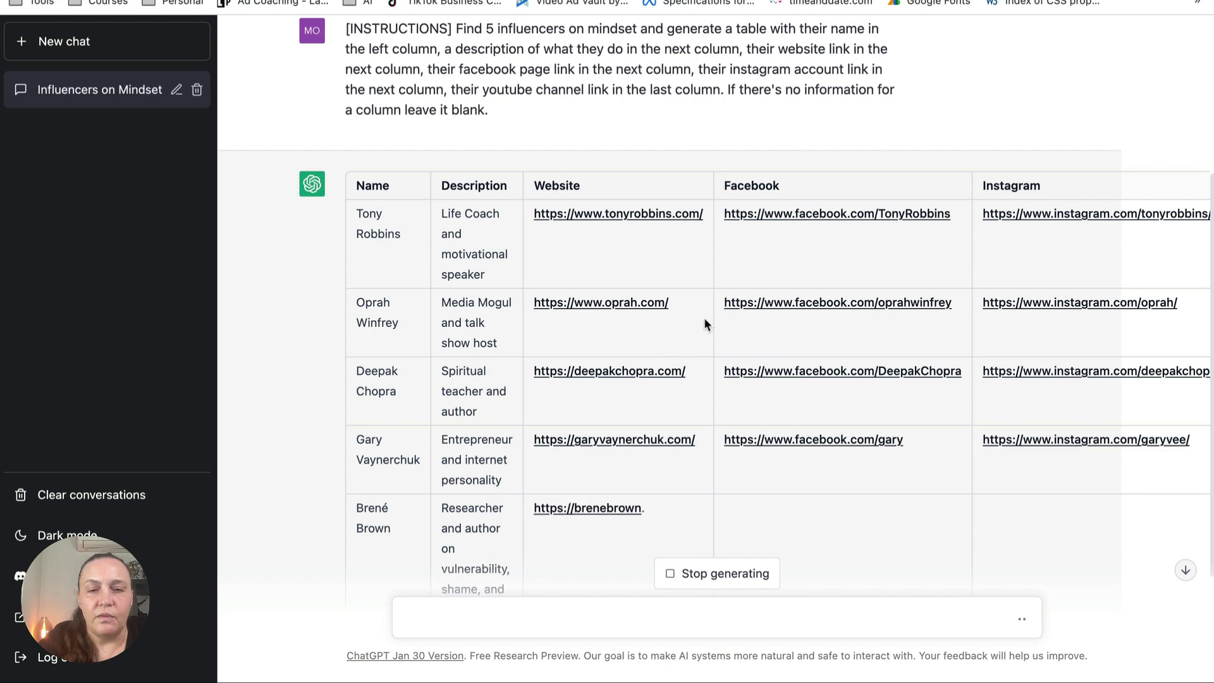
scroll(705, 319, "right", 5)
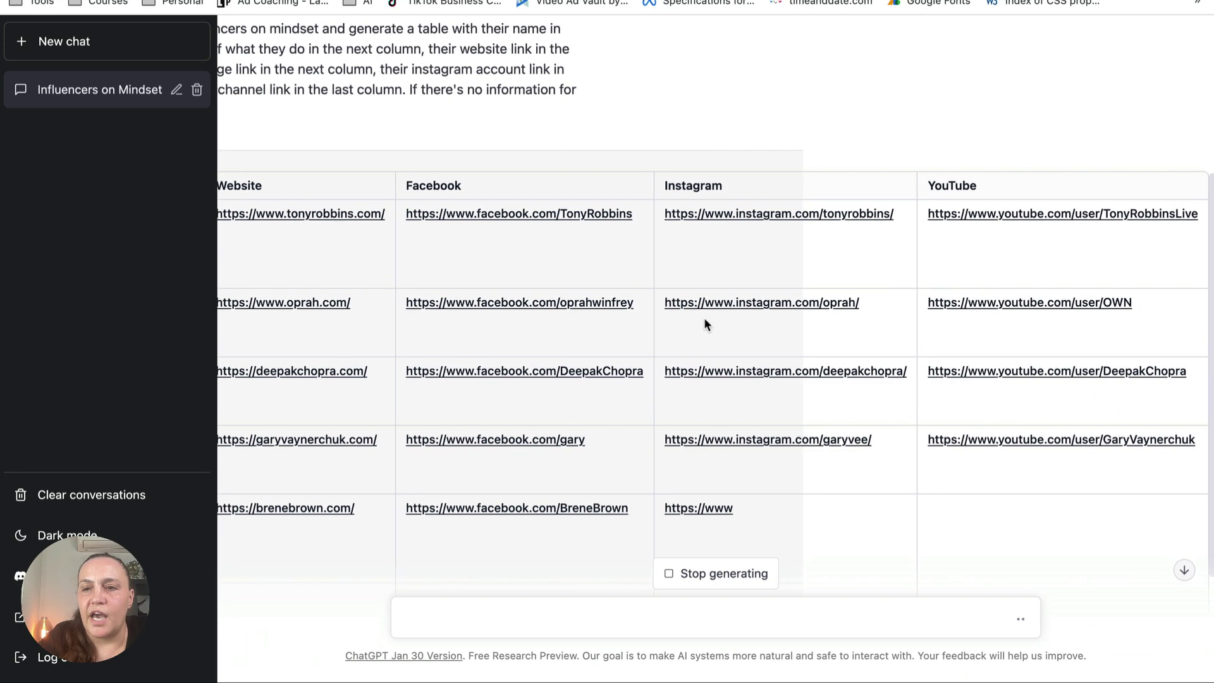
scroll(704, 318, "down", 3)
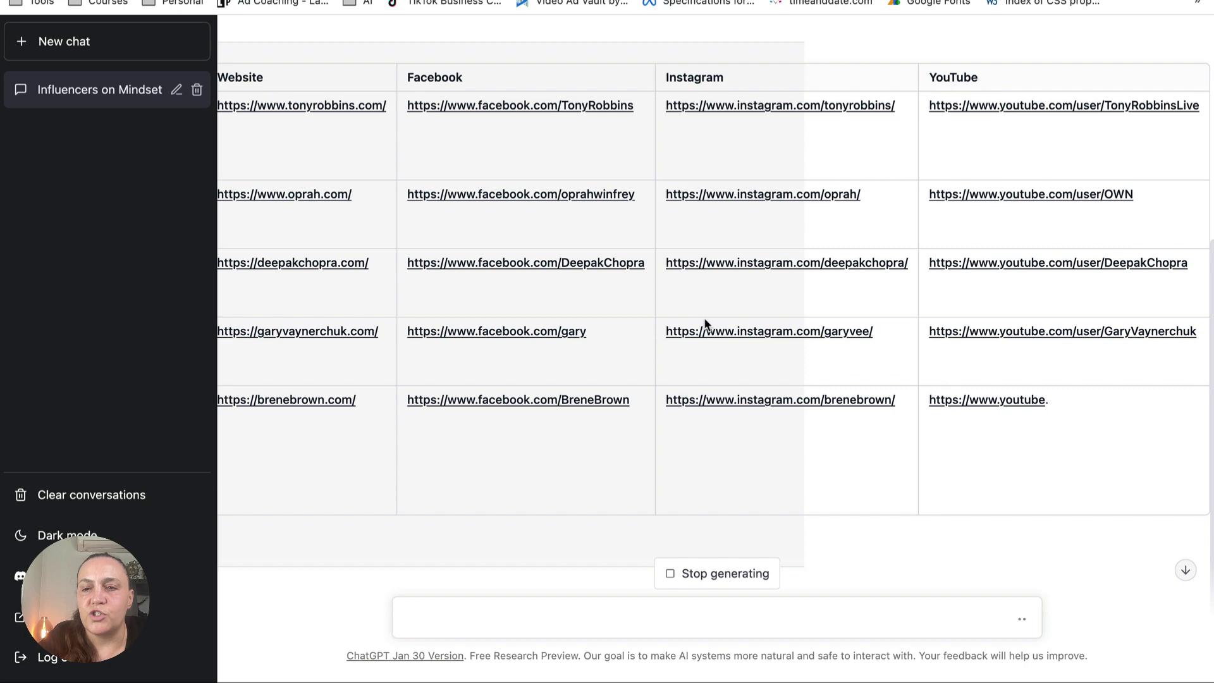
scroll(704, 317, "left", 1)
scroll(703, 318, "left", 5)
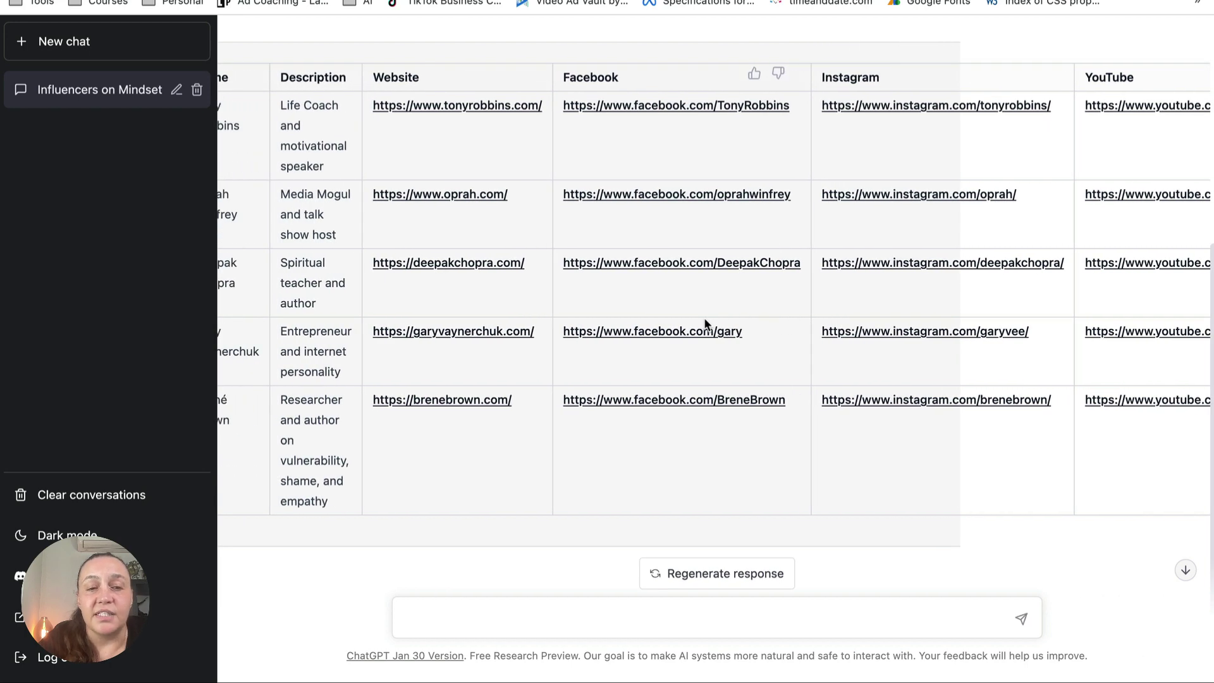
scroll(704, 322, "left", 5)
scroll(704, 323, "right", 7)
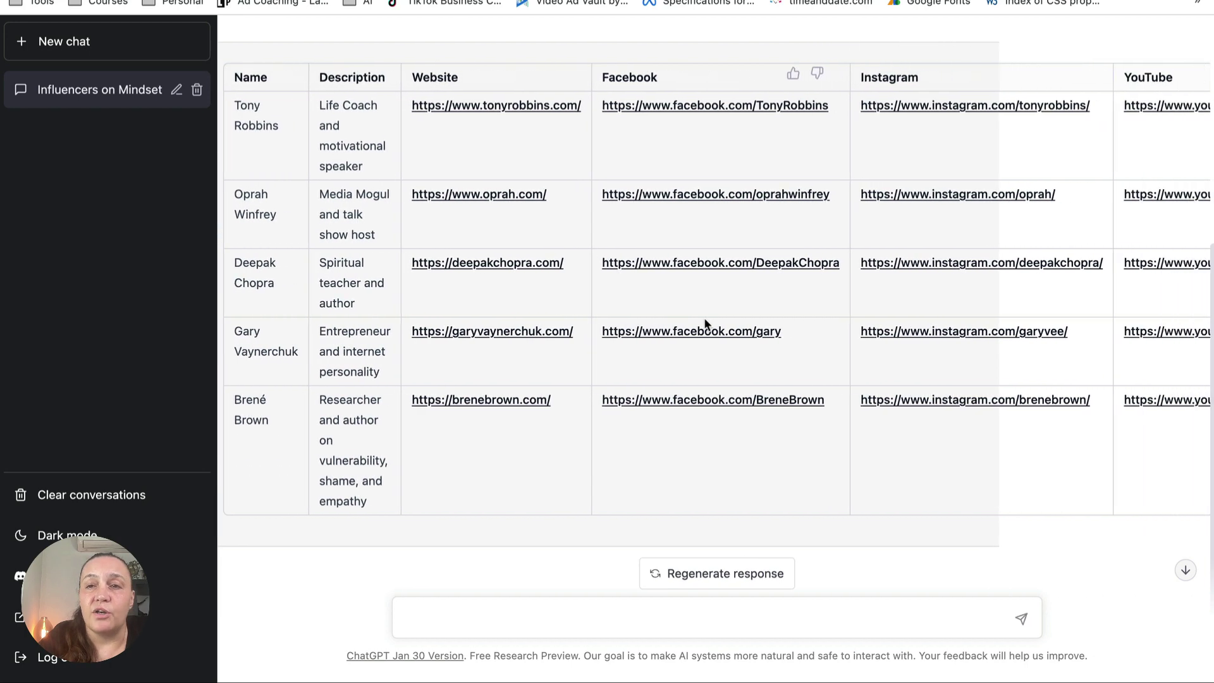
scroll(704, 323, "right", 2)
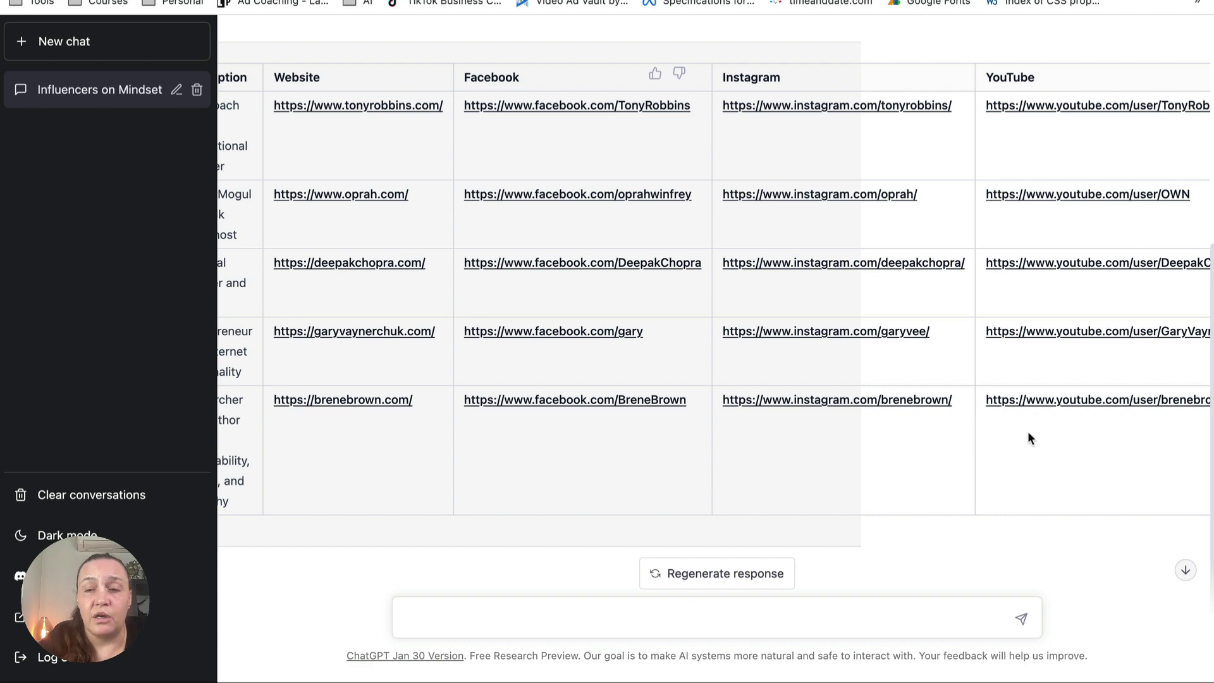
scroll(1028, 434, "left", 10)
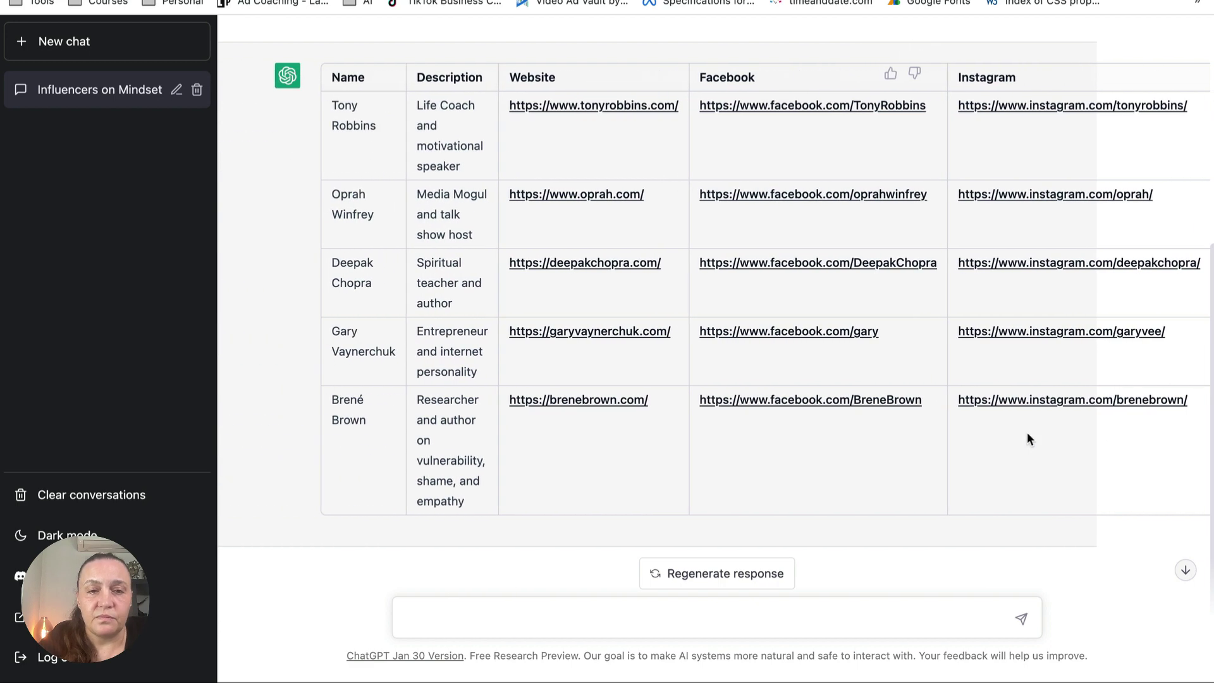
scroll(1027, 431, "right", 10)
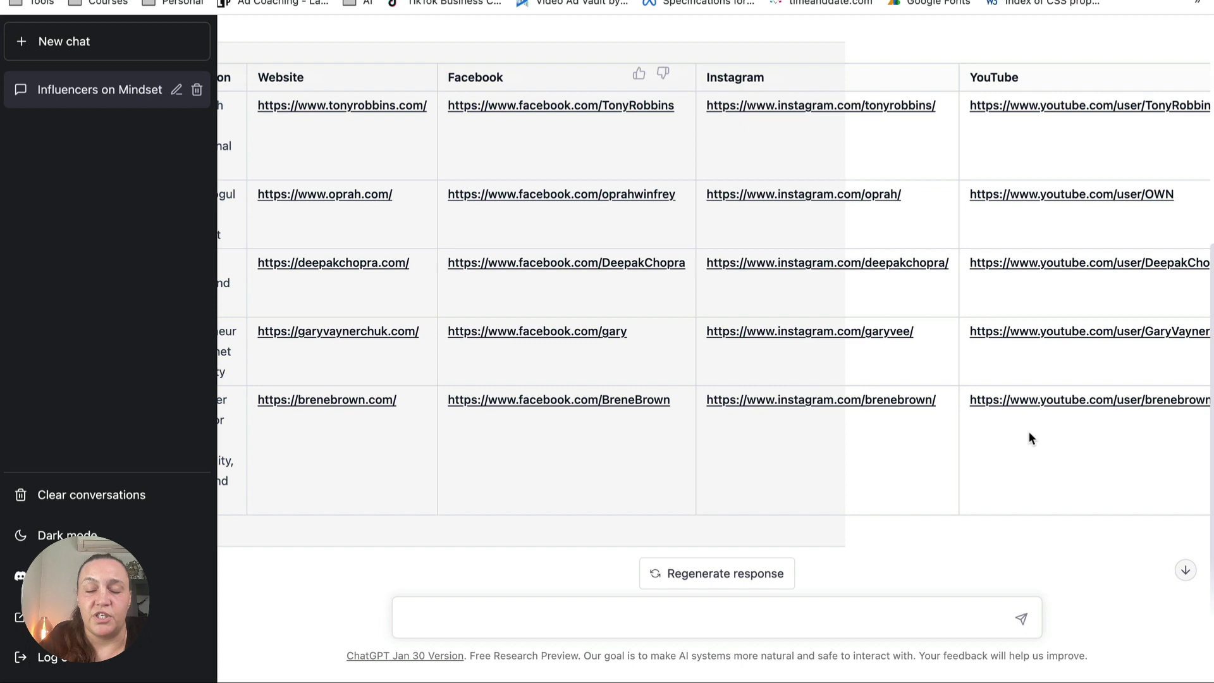
scroll(953, 438, "left", 10)
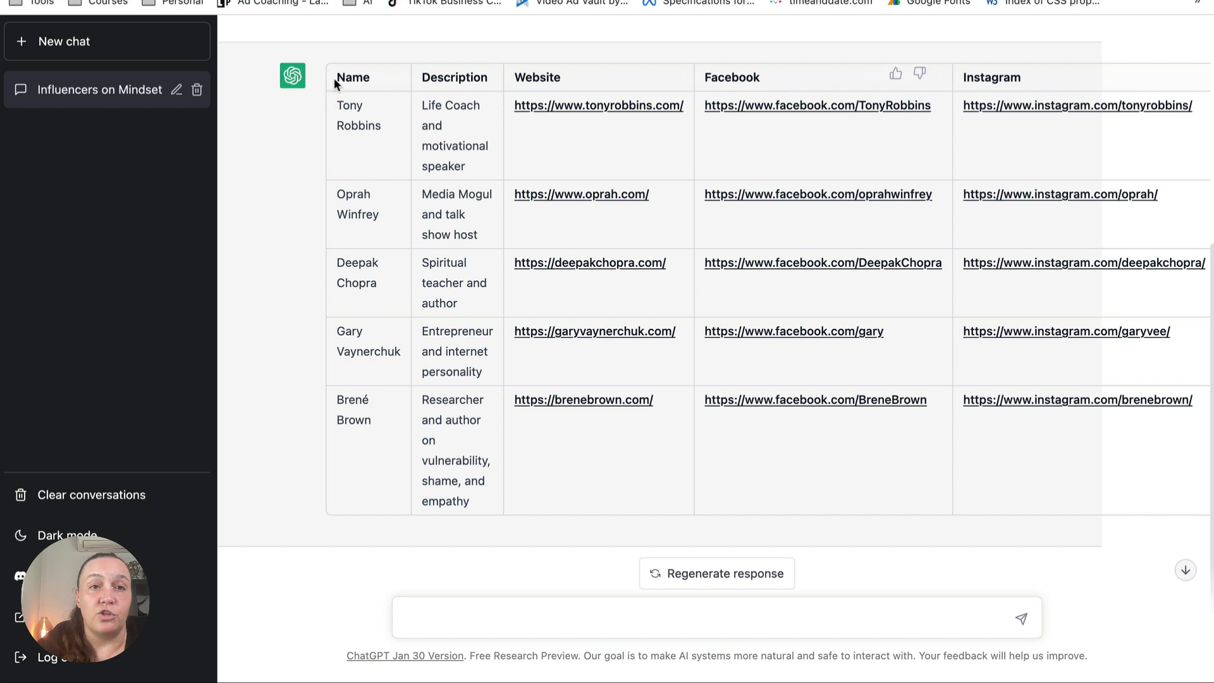
Select the influencer table text, clear the selection, and scroll back to the earlier prompt
left_click_drag(336, 77, 1201, 405)
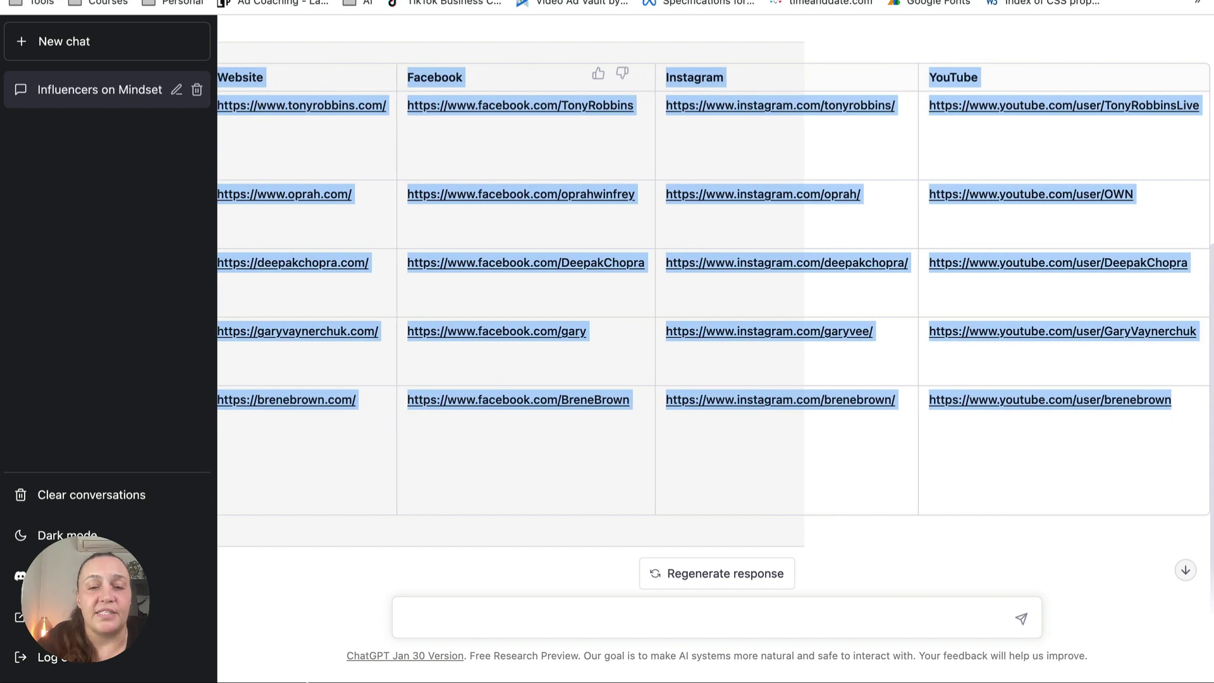
scroll(465, 488, "left", 5)
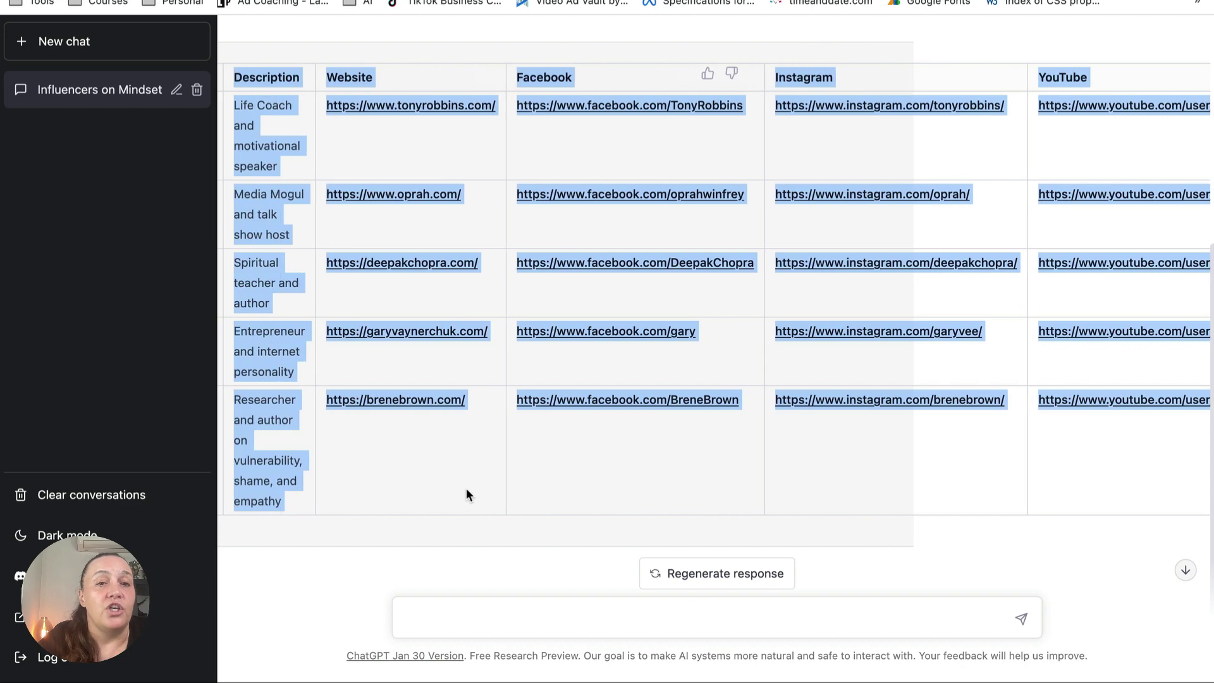
scroll(466, 488, "left", 2)
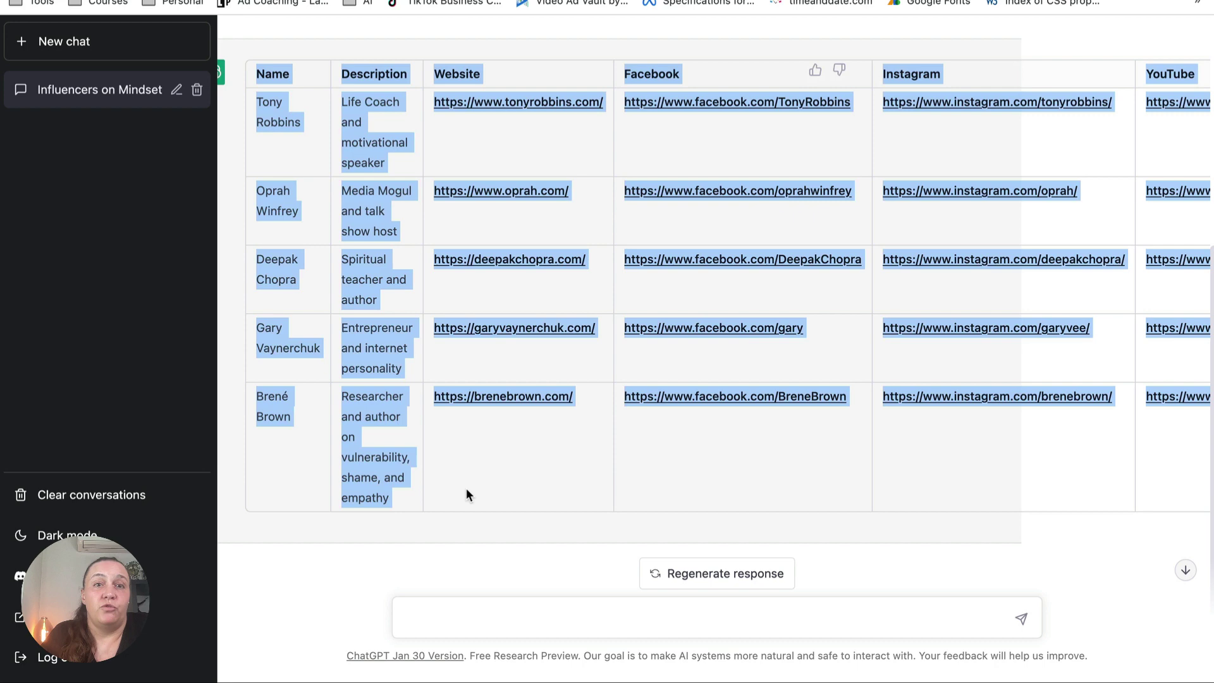
left_click(455, 611)
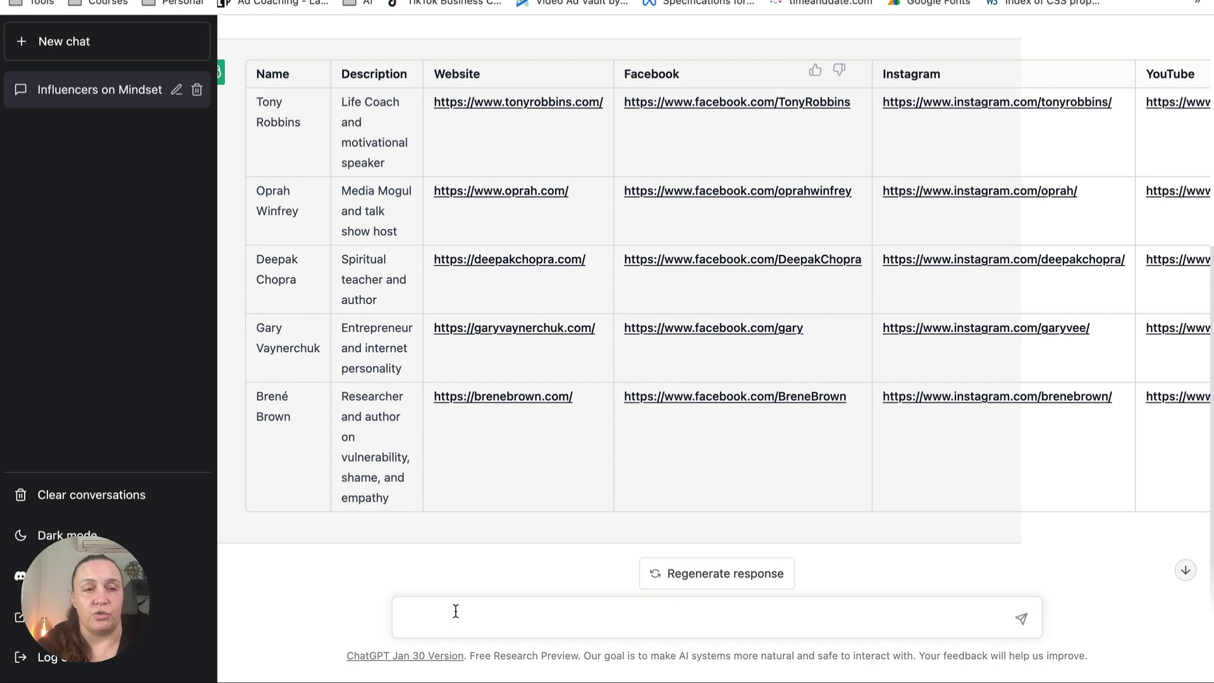
scroll(477, 252, "up", 6)
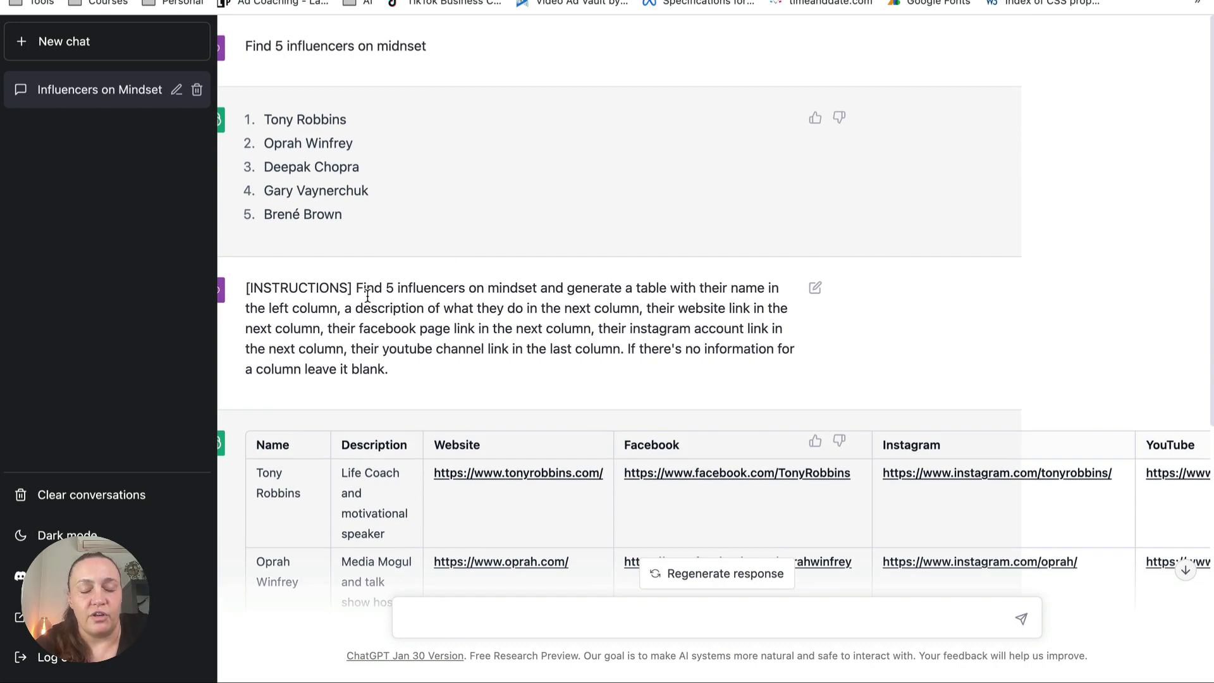
scroll(402, 309, "down", 5)
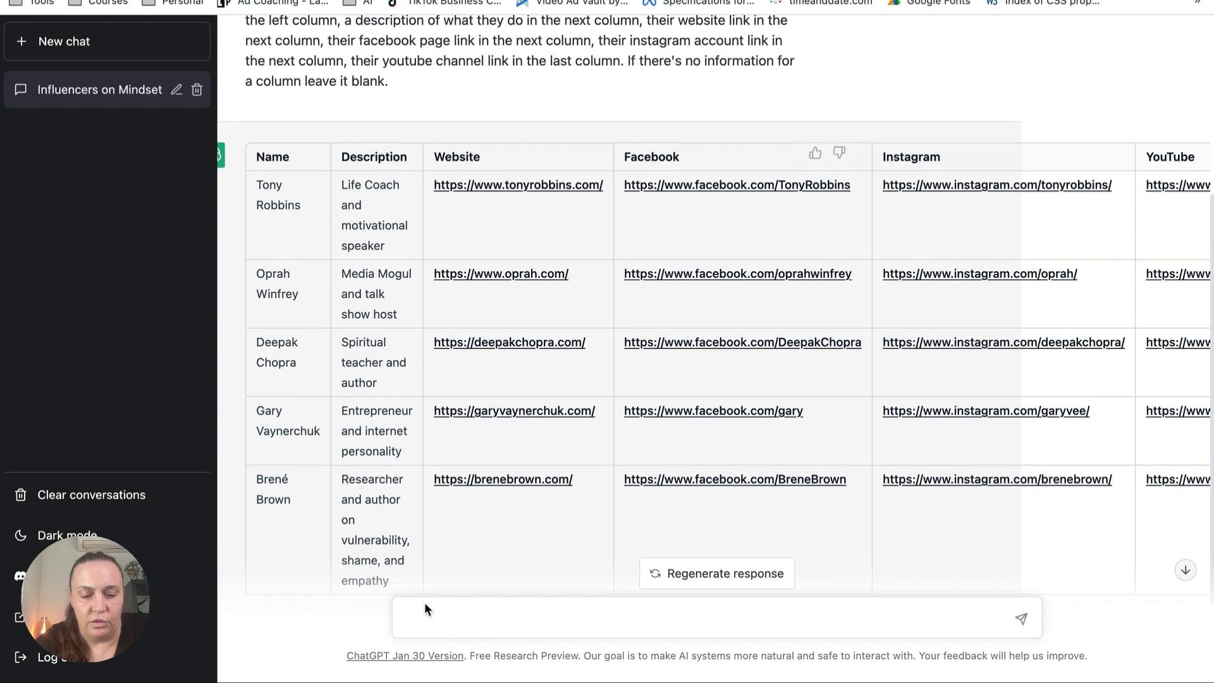
scroll(316, 253, "up", 1)
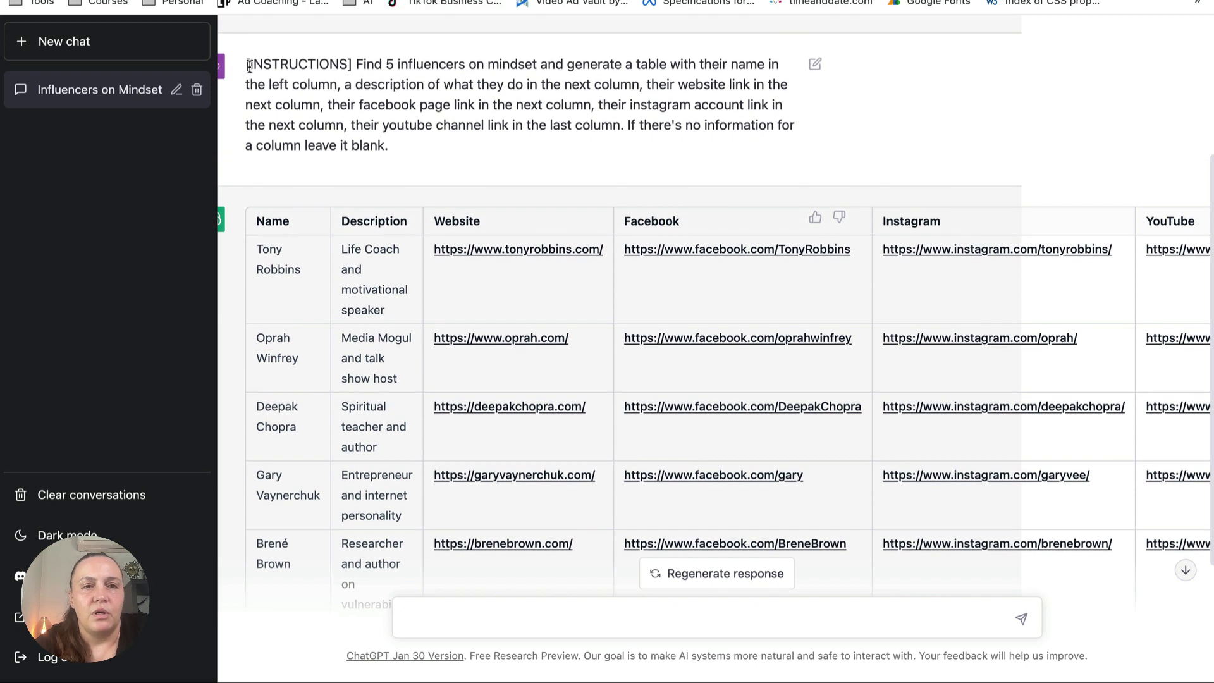
Copy the earlier [INSTRUCTIONS] prompt and paste it into a new message
left_click_drag(245, 63, 387, 150)
key("super+c")
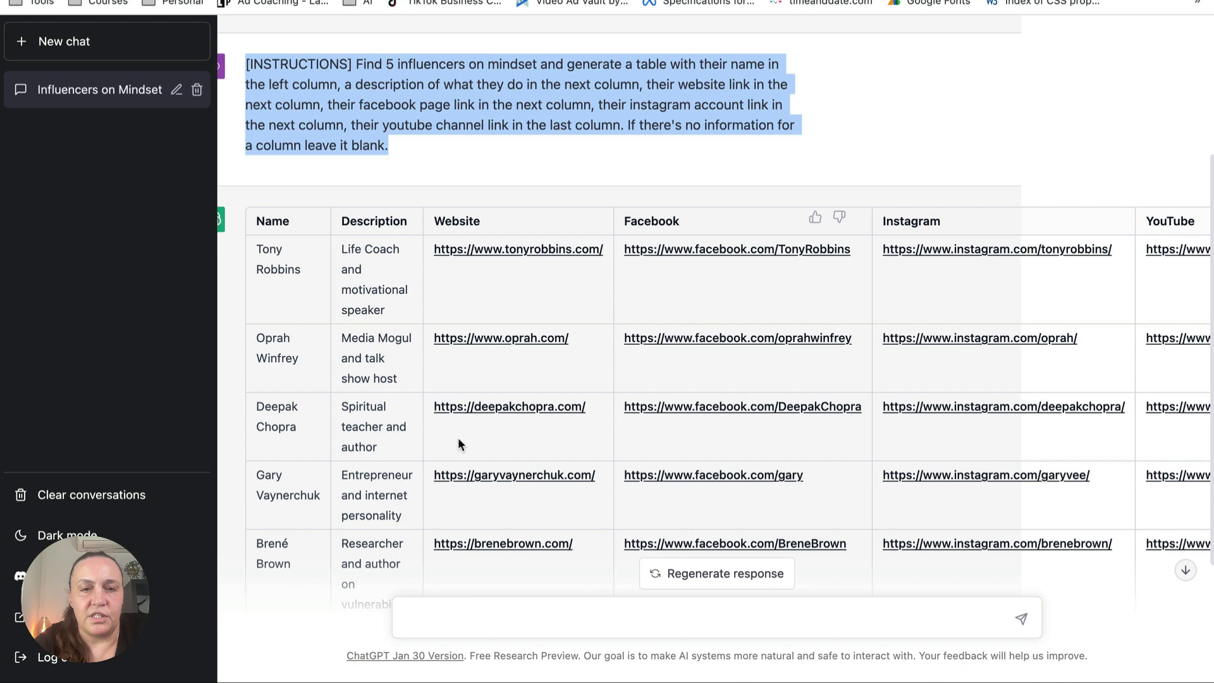
scroll(458, 437, "down", 3)
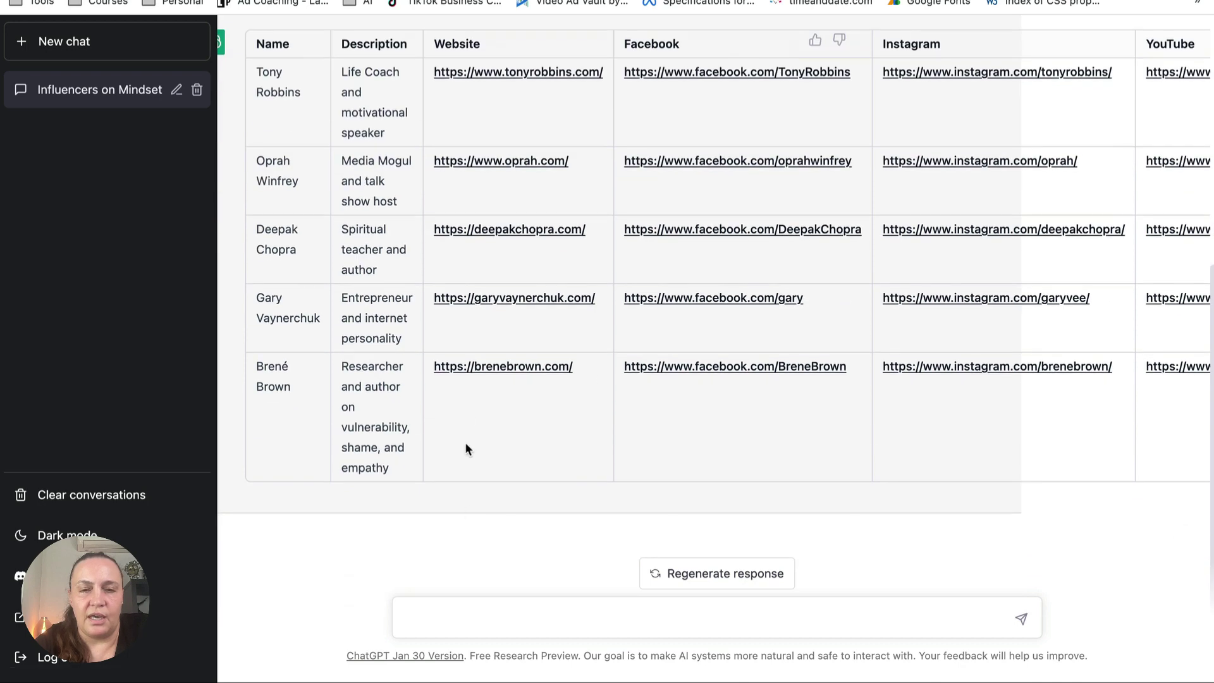
left_click(446, 618)
key("super+v")
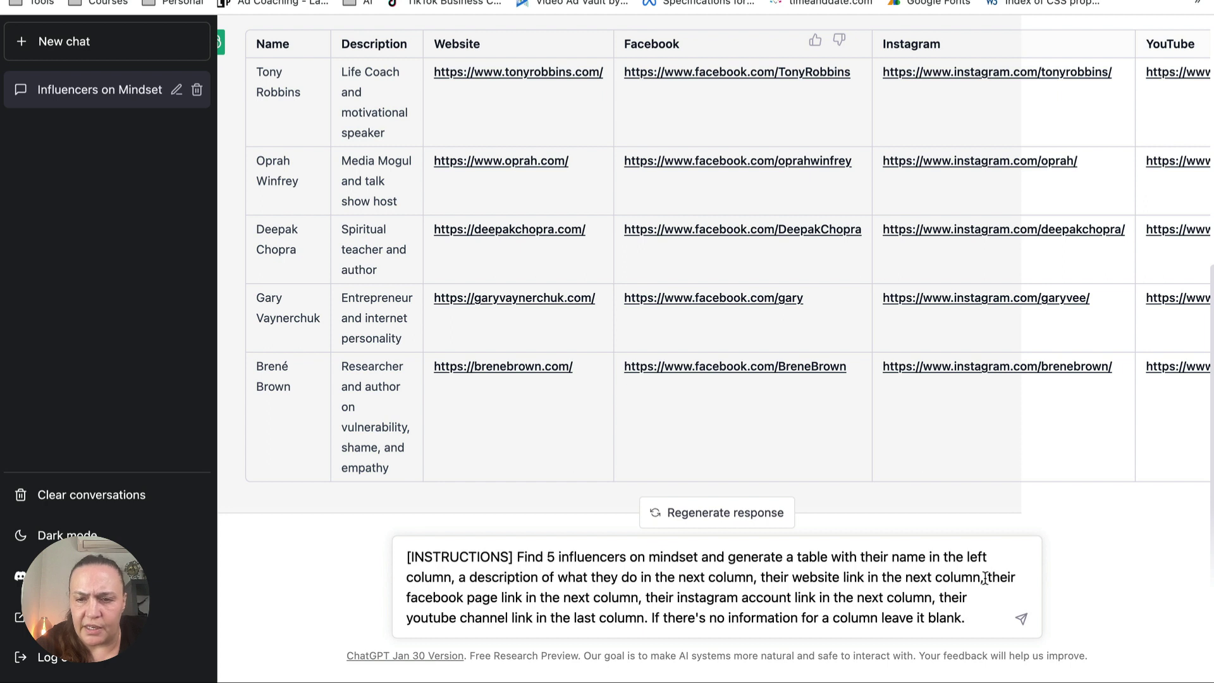
Remove the Facebook, Instagram and YouTube column requests, ending the website sentence with a period
left_click_drag(985, 577, 646, 614)
key("BackSpace")
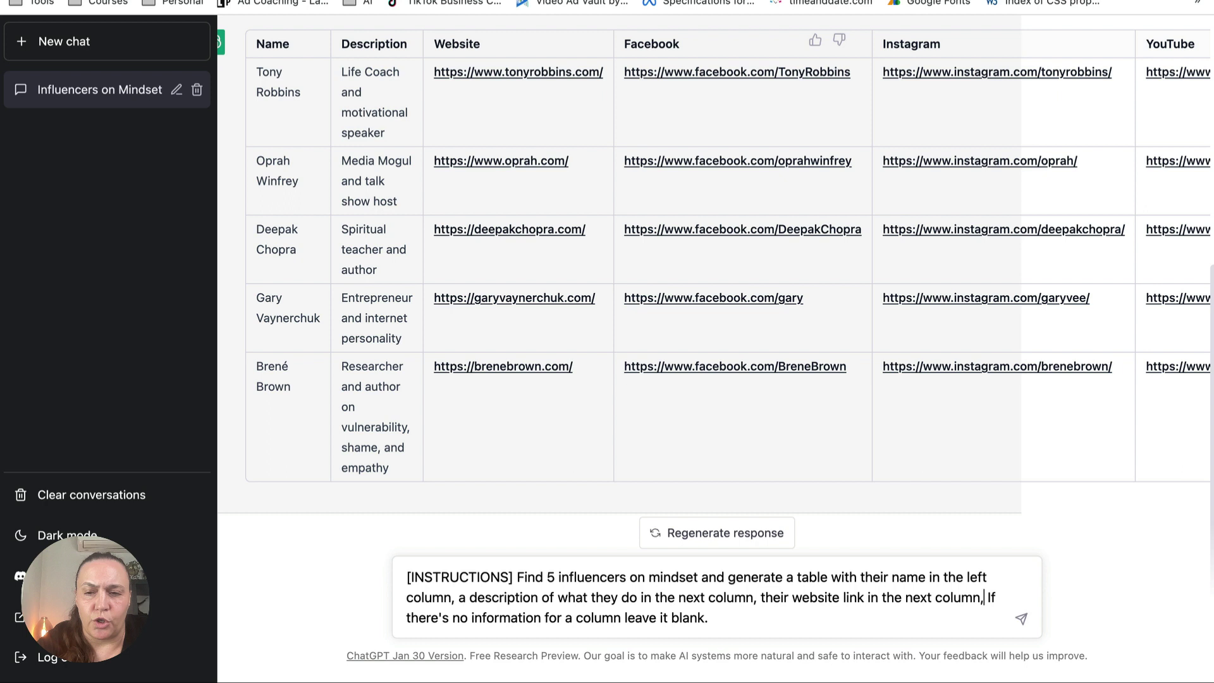
key("BackSpace")
type(".")
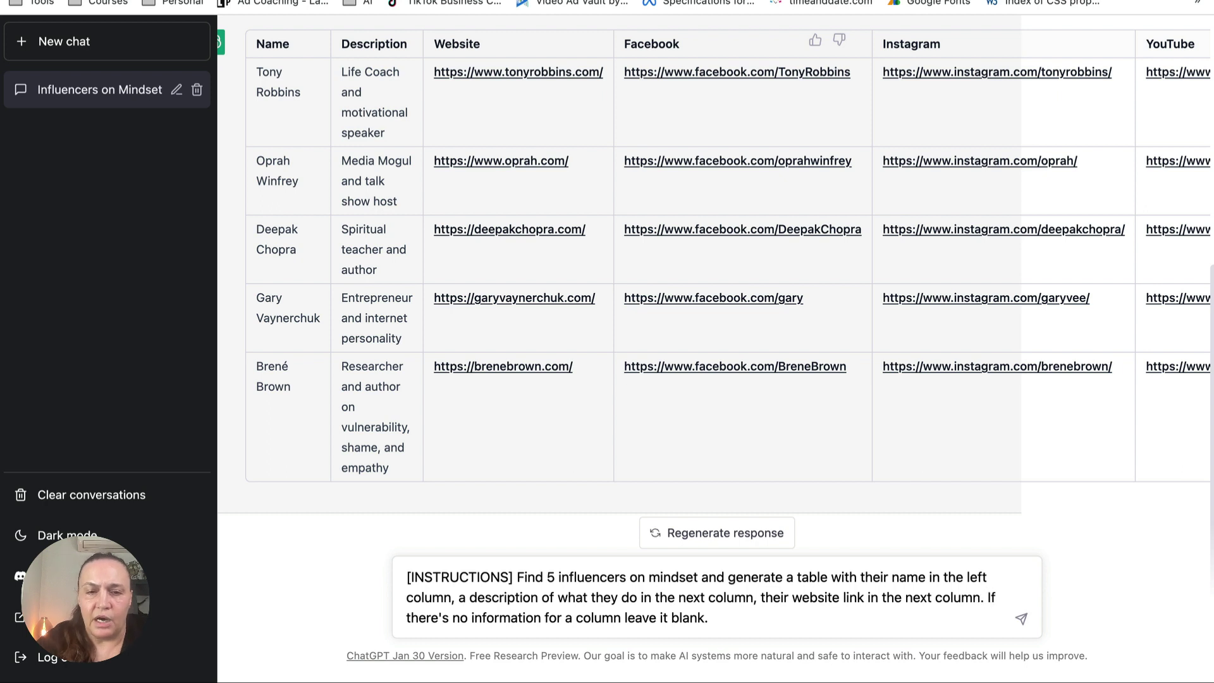
Add the instruction to ask "Do you want to replace an influencer from the table with a different one" below the table, and send
left_click(732, 619)
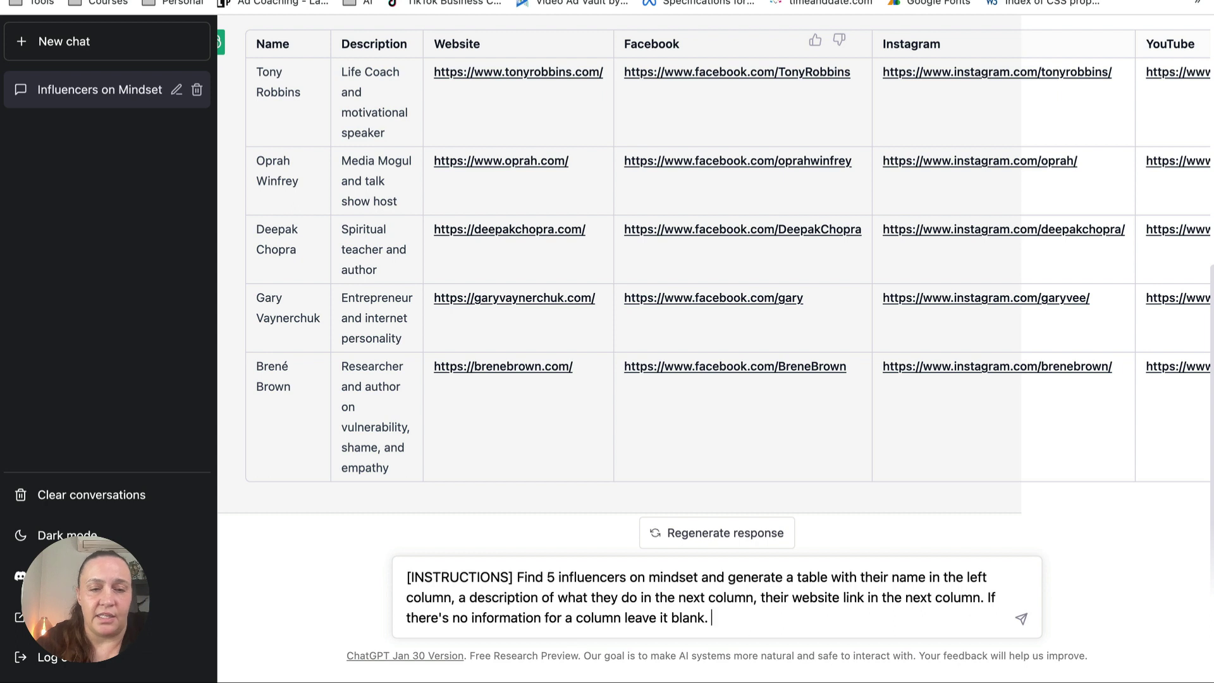
type("After the ")
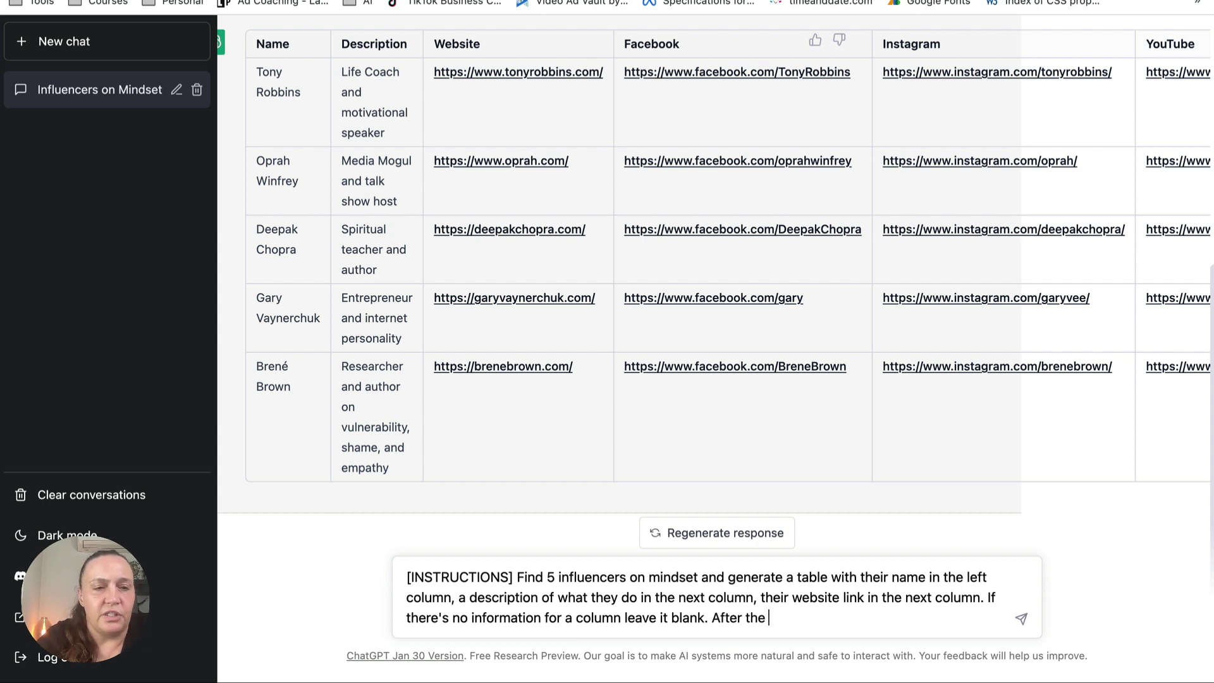
type("table as")
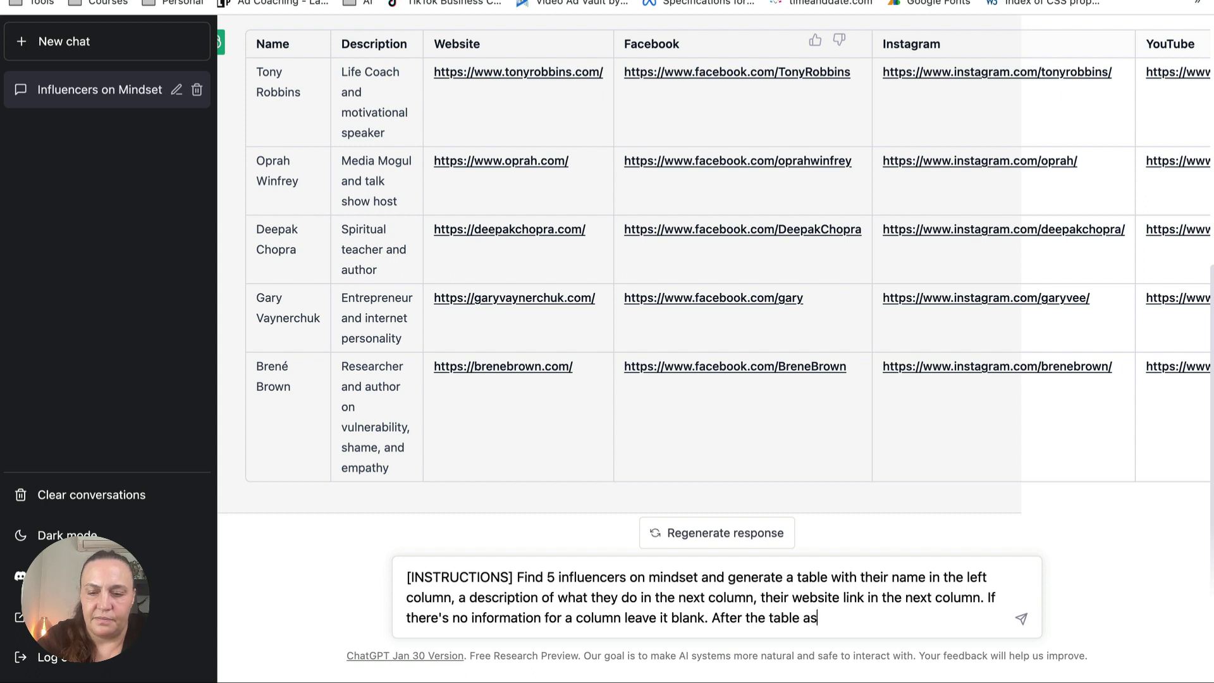
type("k \"D")
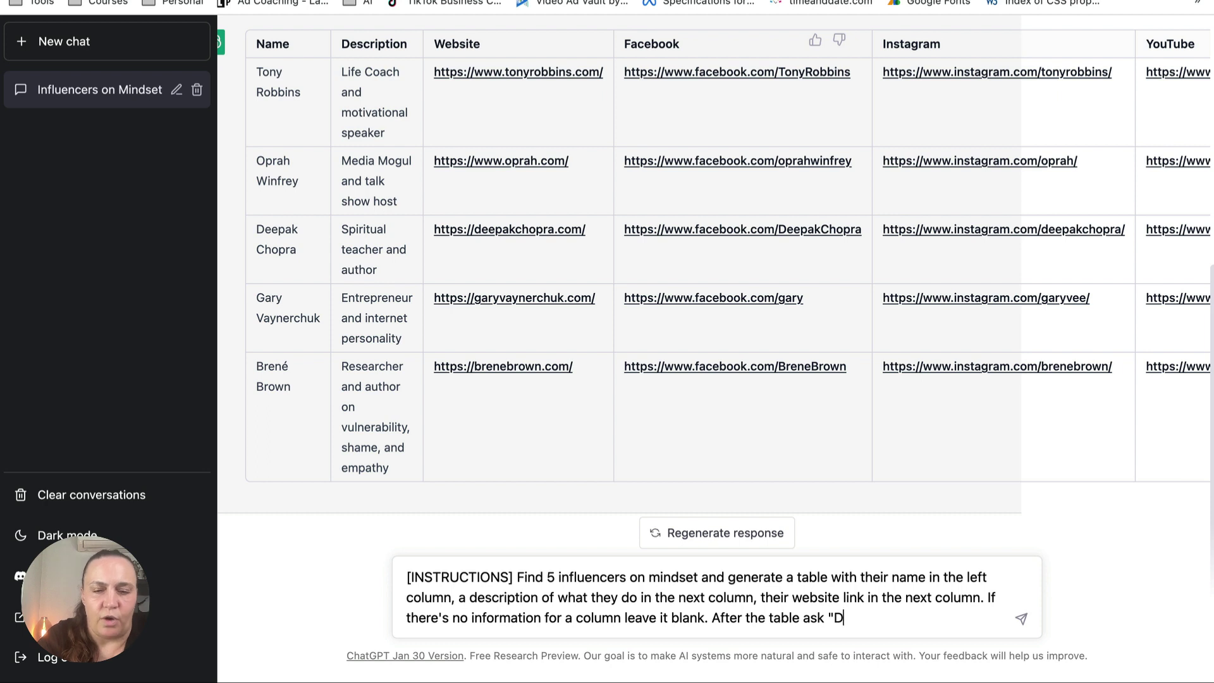
type("o you want ")
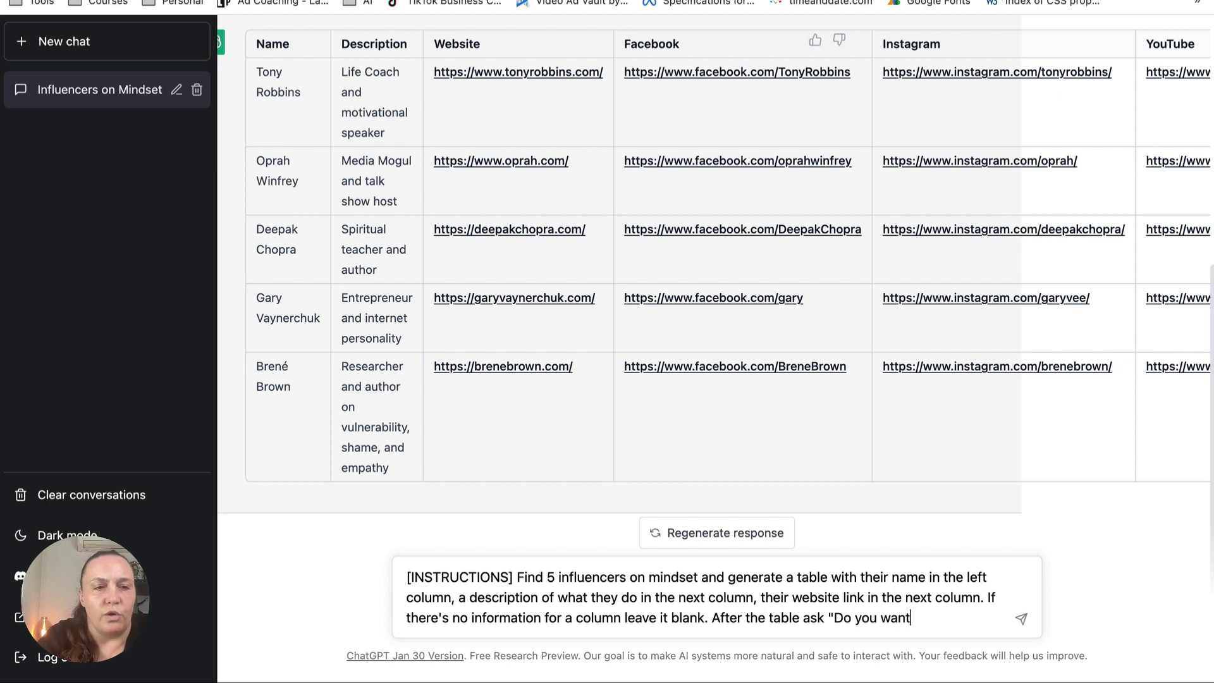
type("to repl")
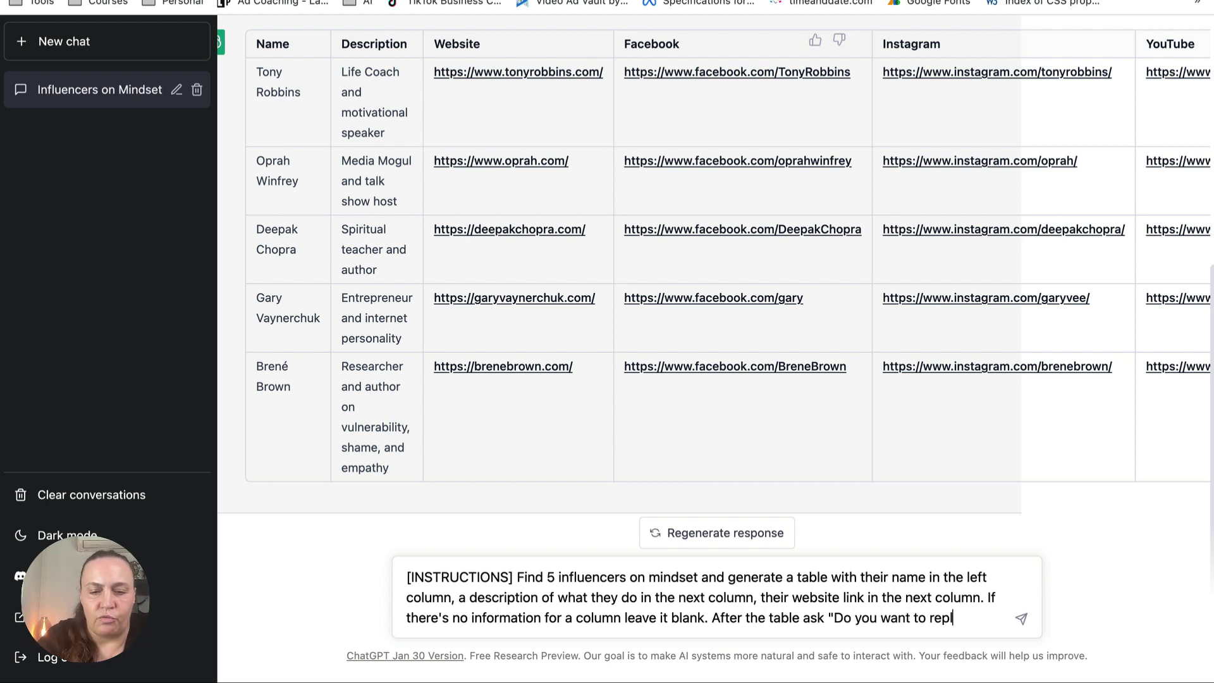
type("ace ")
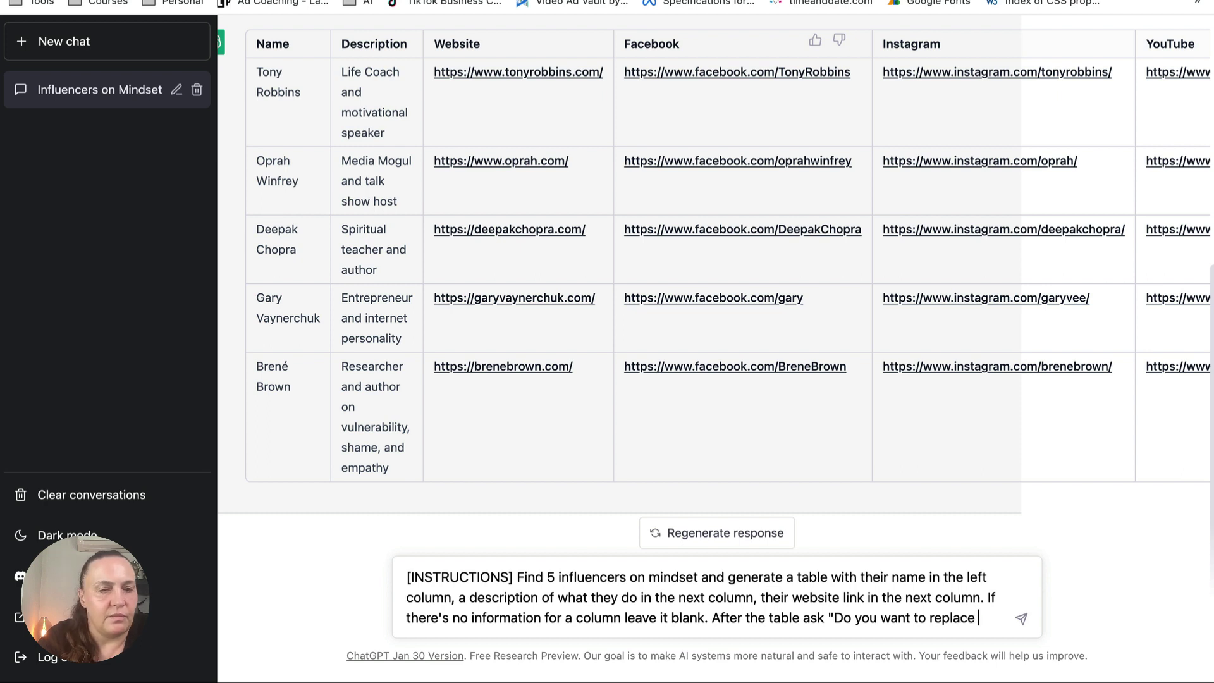
type("am")
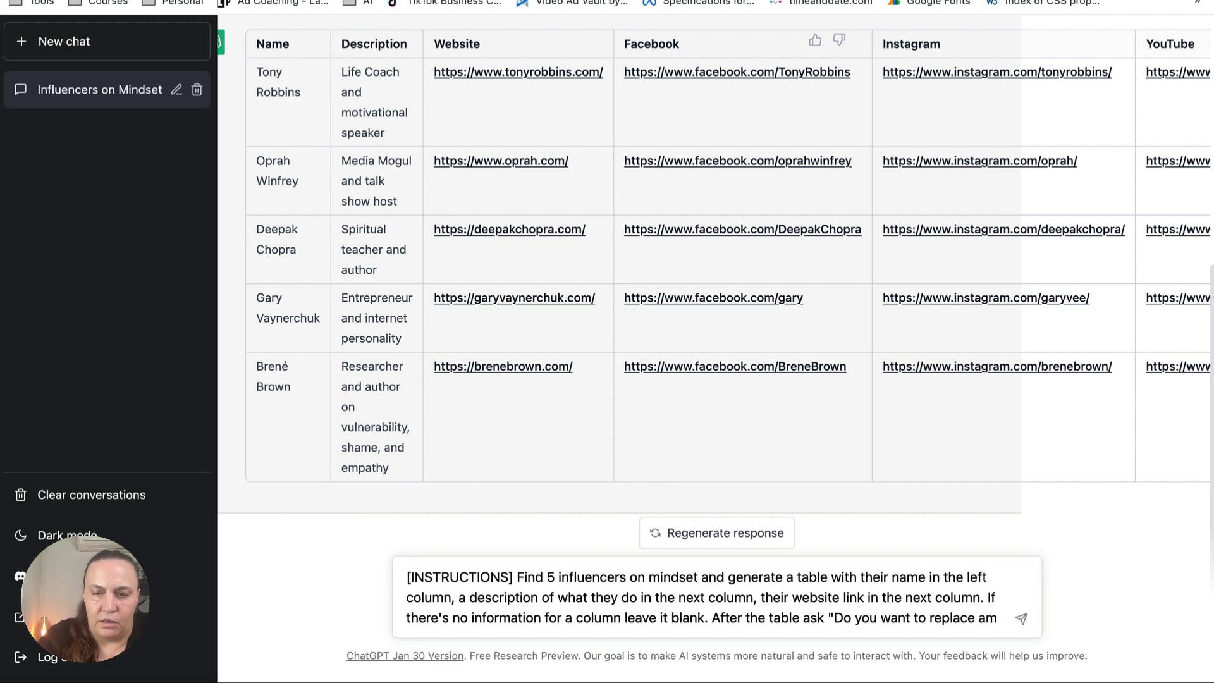
key("BackSpace")
type("n influencer")
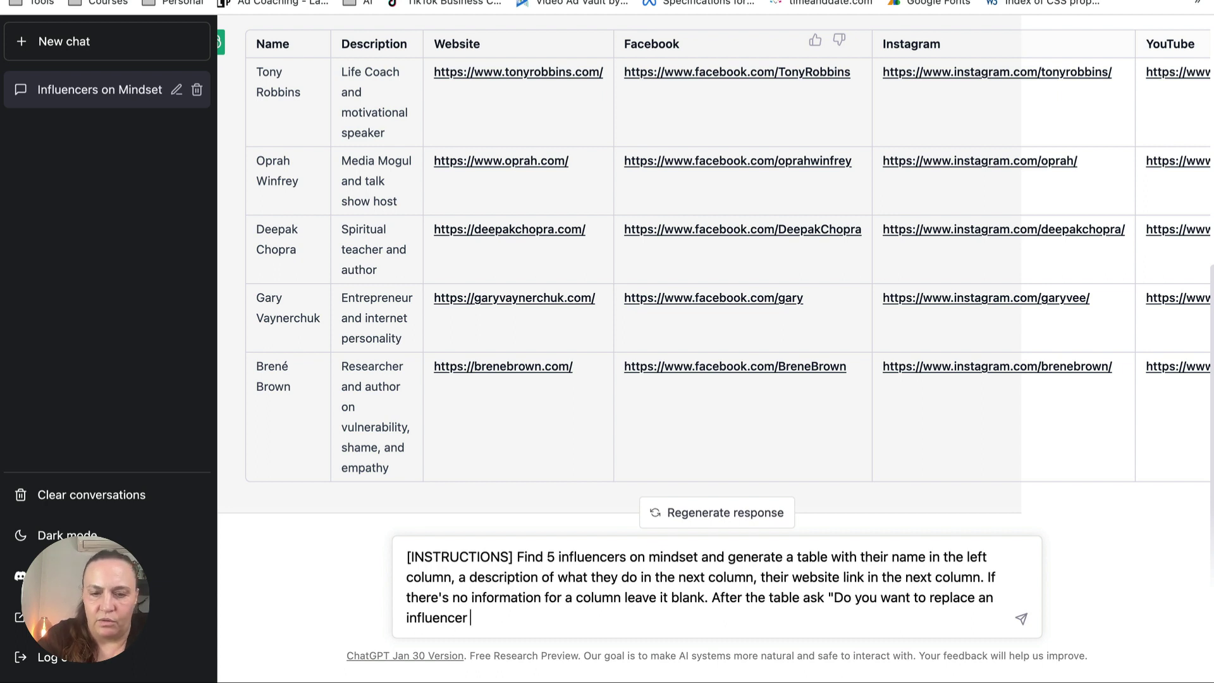
type(" from the ")
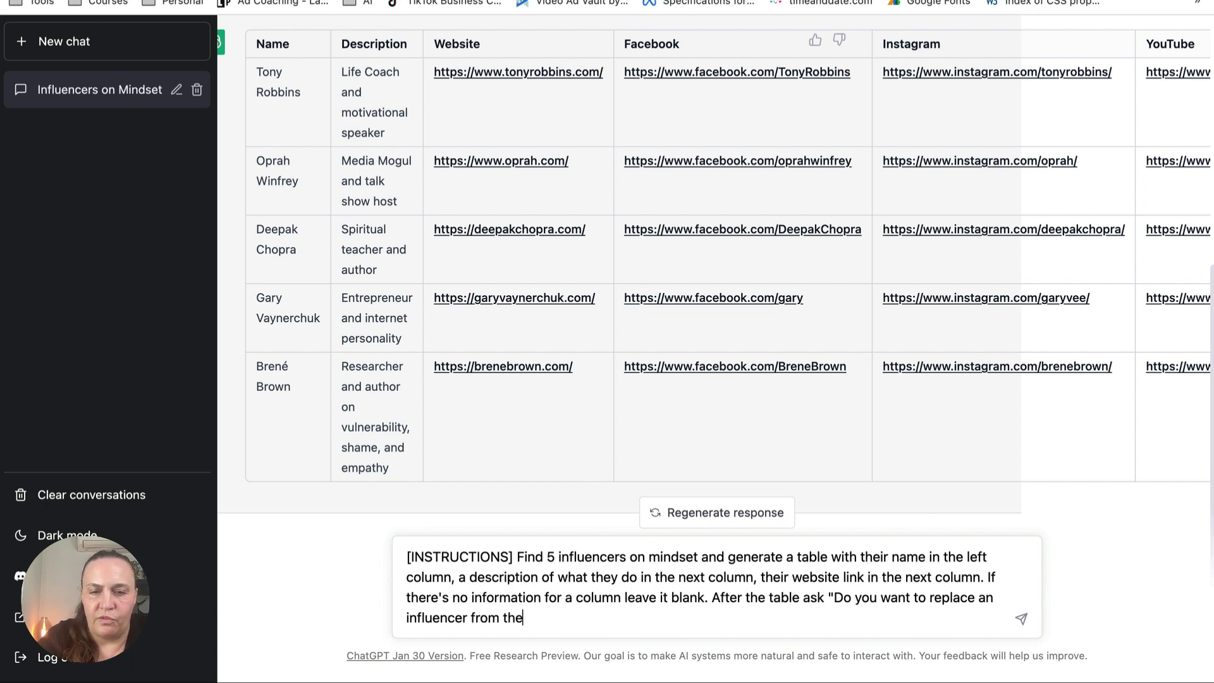
type("table with")
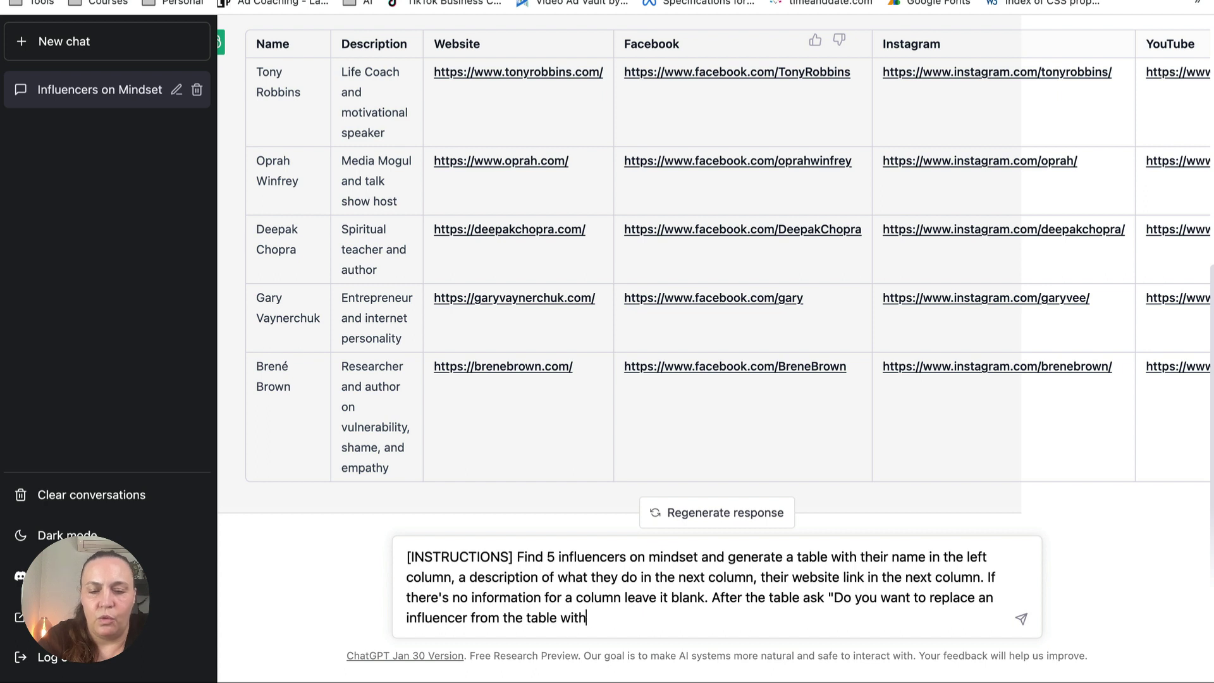
type(" a different")
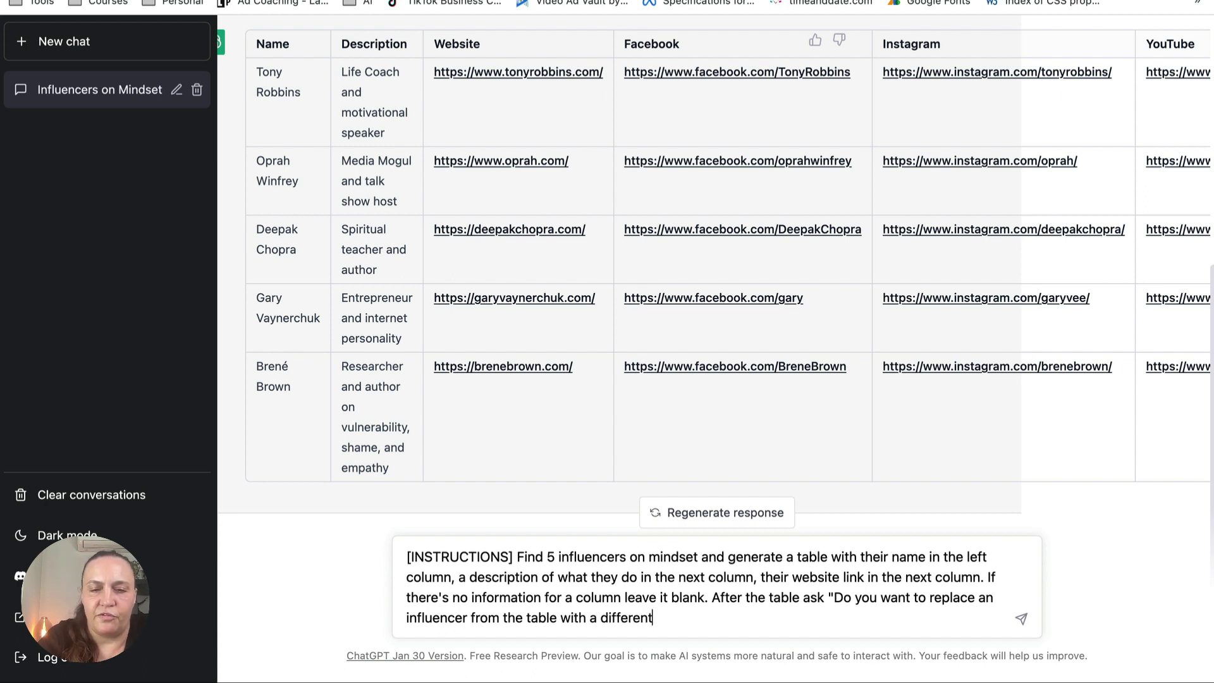
key("BackSpace")
type("t ")
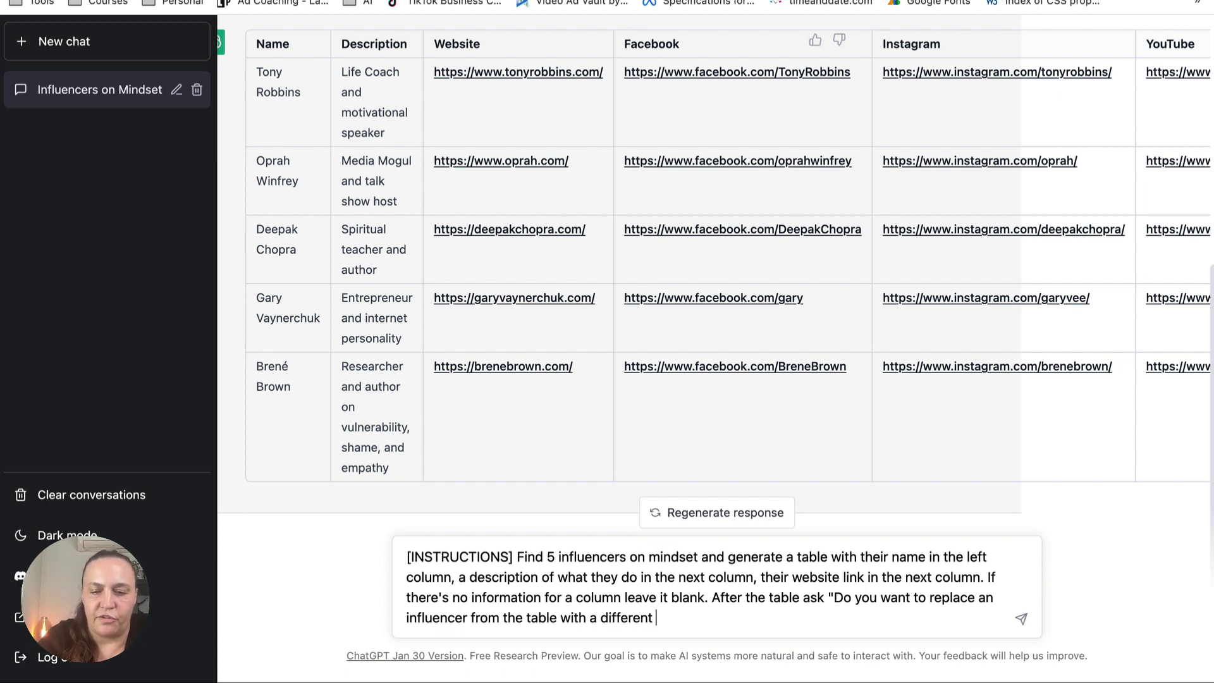
type("one\" ")
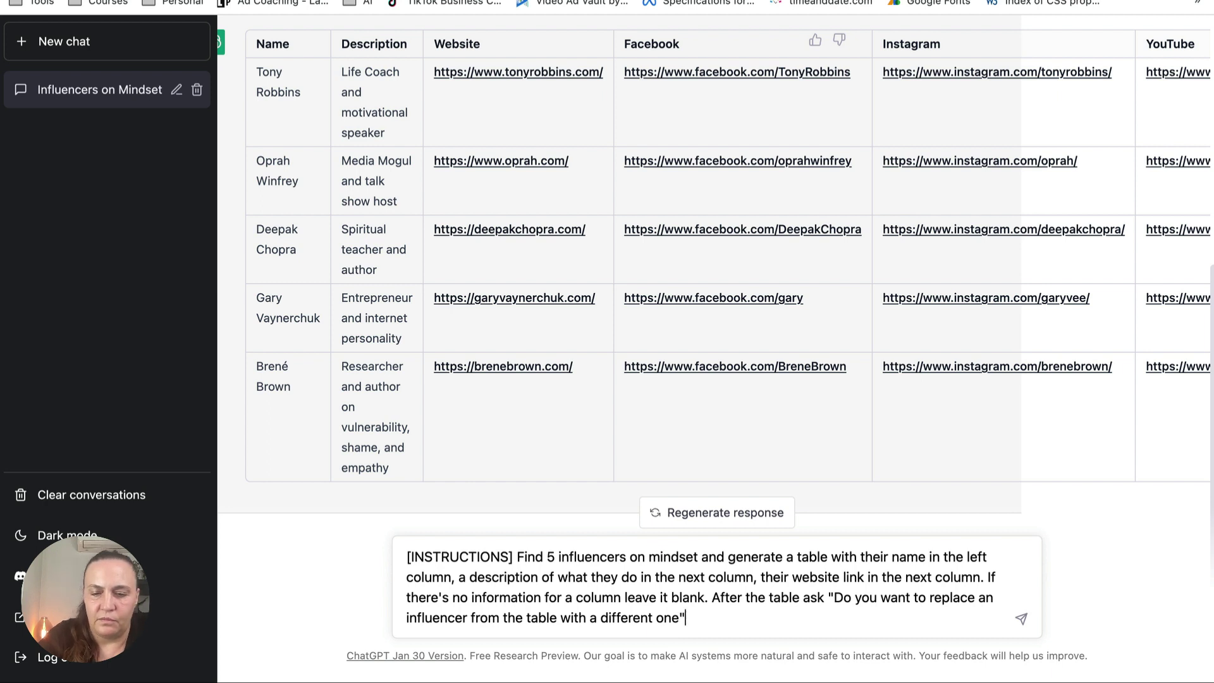
type("be")
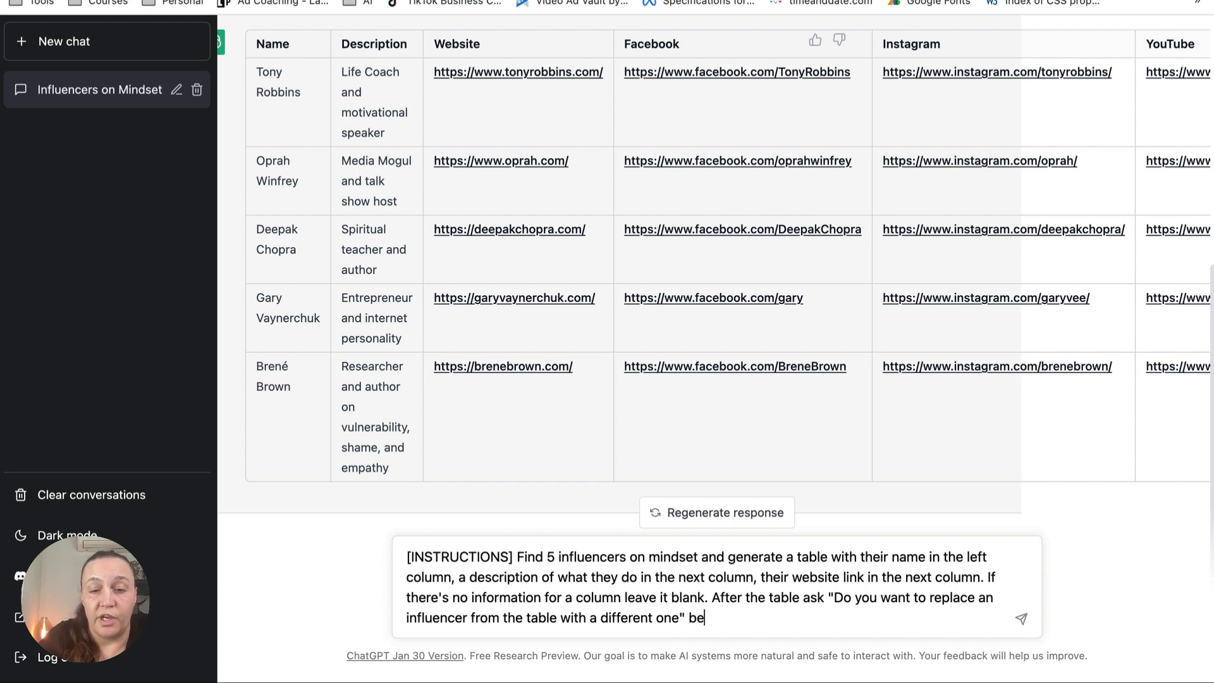
type("low the table")
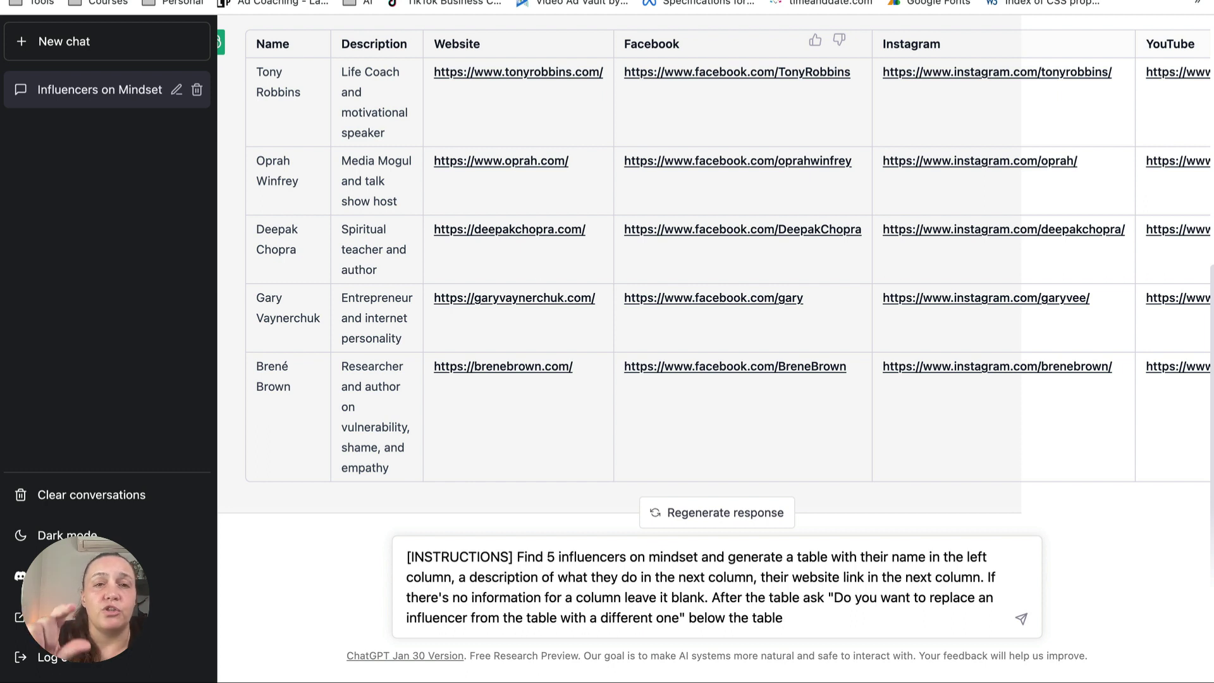
key("Return")
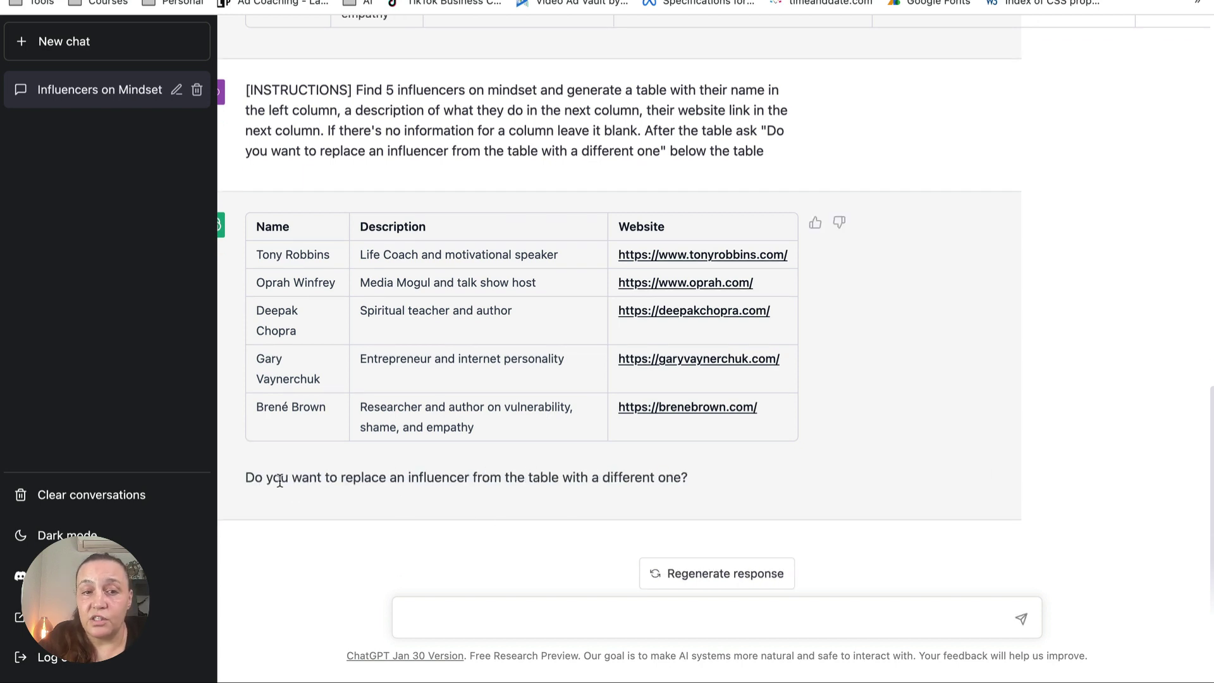
Highlight the replacement question and Oprah Winfrey's name in the new table
left_click_drag(245, 482, 453, 488)
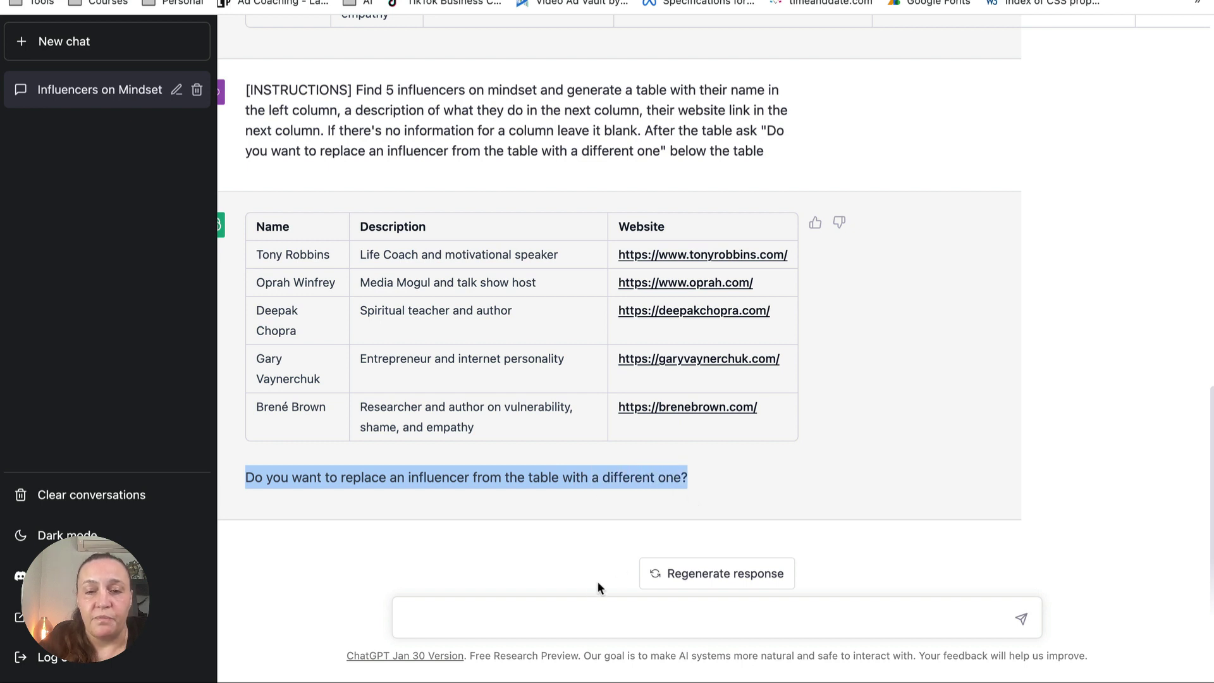
left_click(556, 613)
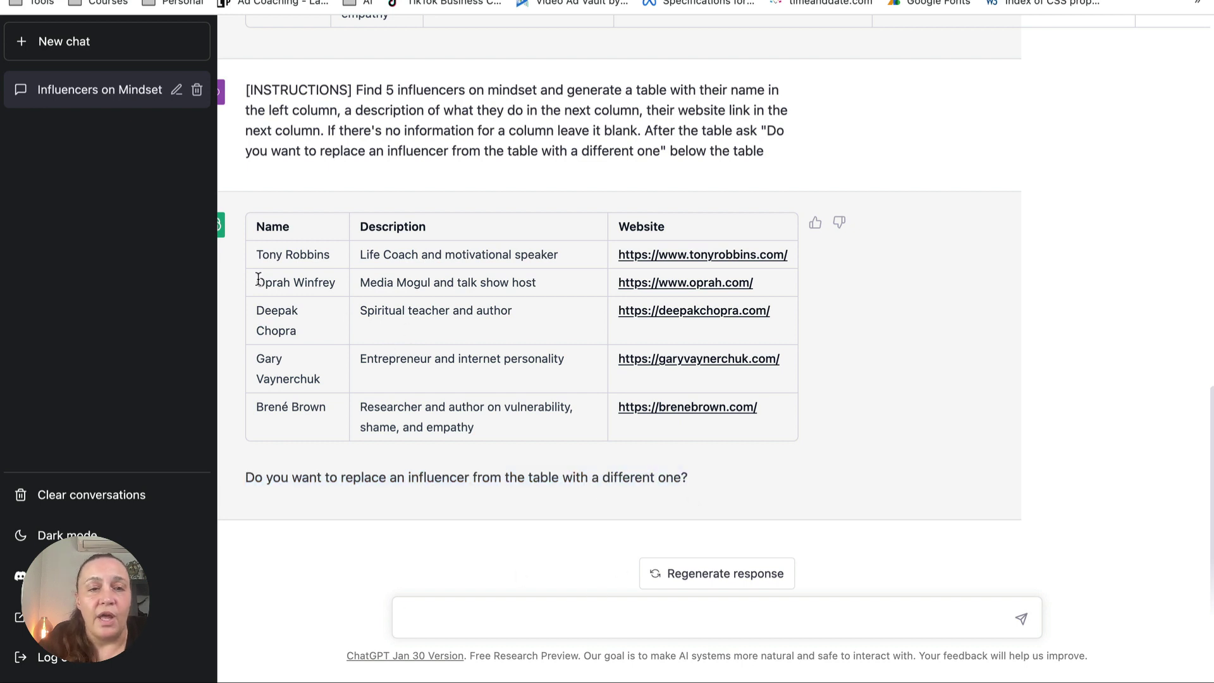
left_click_drag(257, 282, 333, 286)
key("super+c")
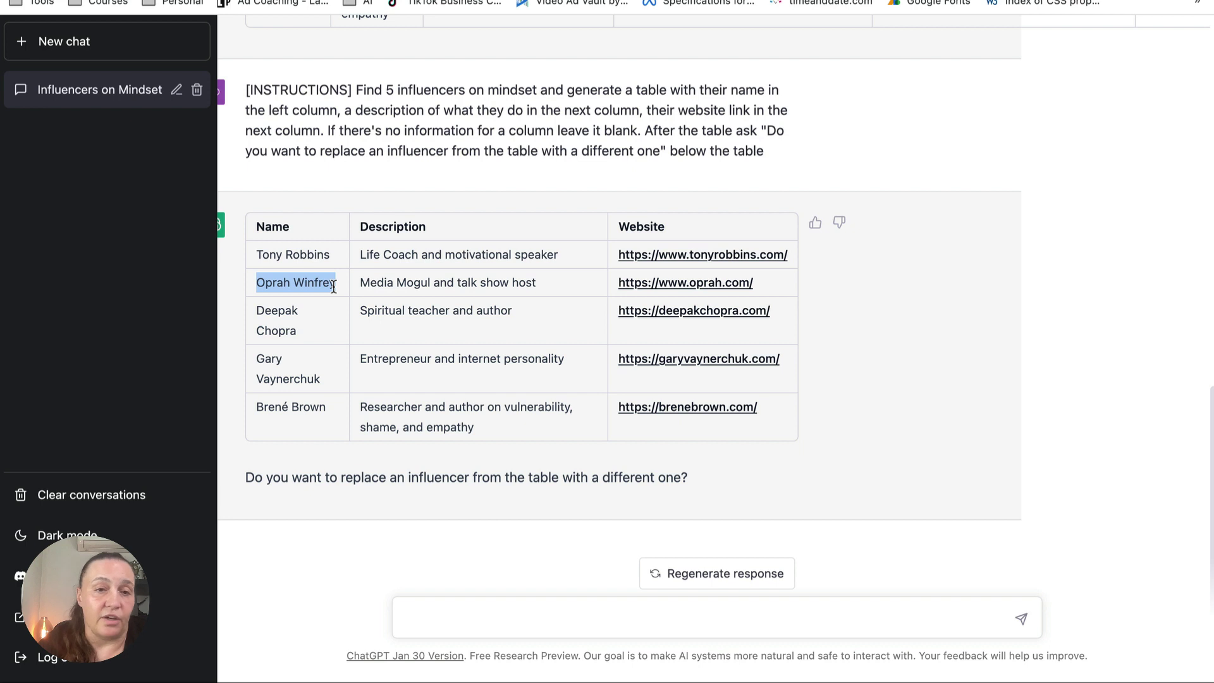
left_click(460, 628)
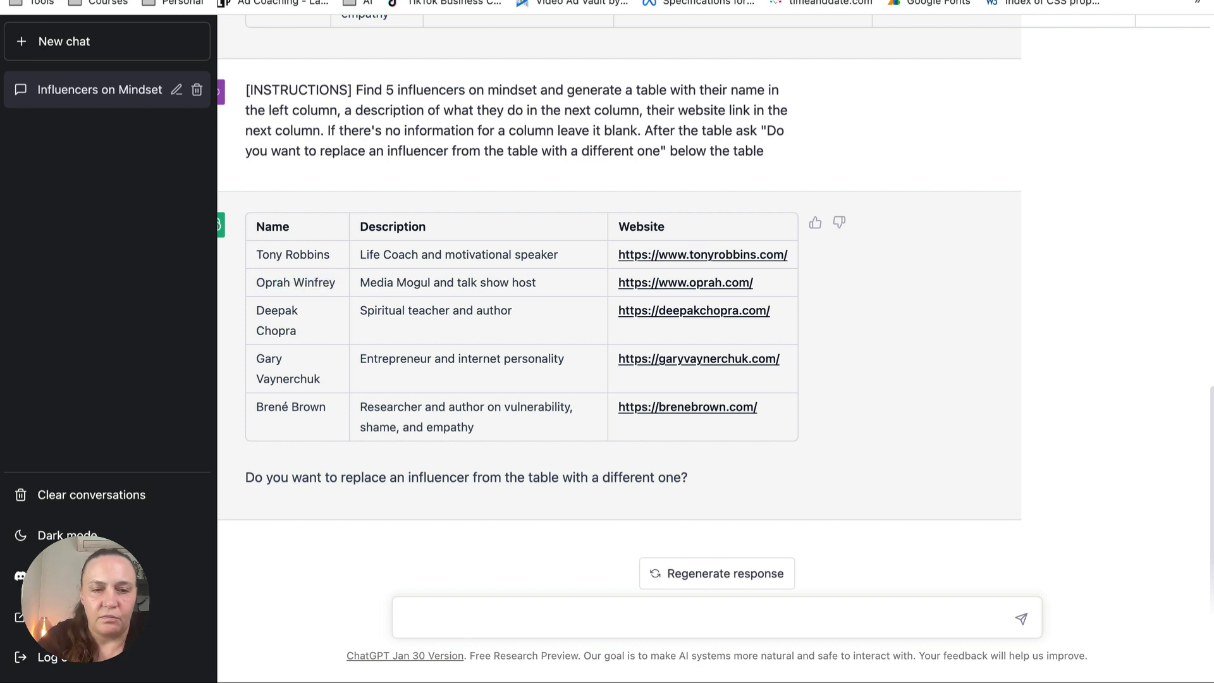
Ask ChatGPT to replace Oprah Winfrey with a different influencer's name
type("can you tr")
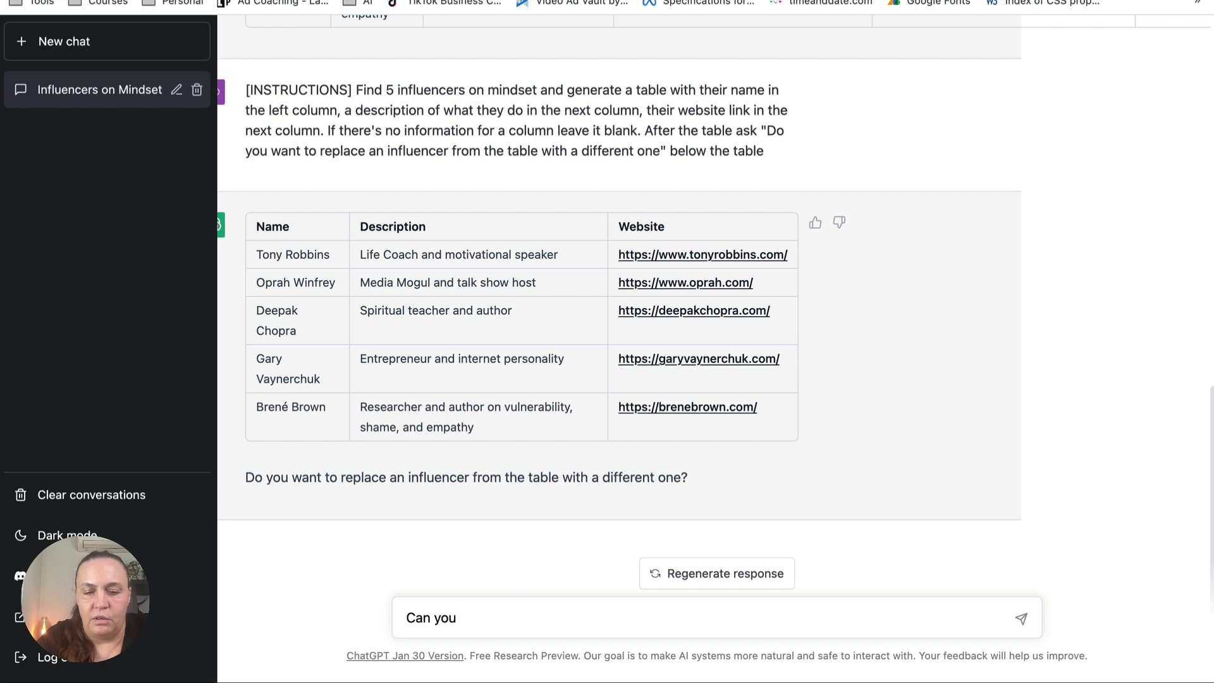
key("super+v")
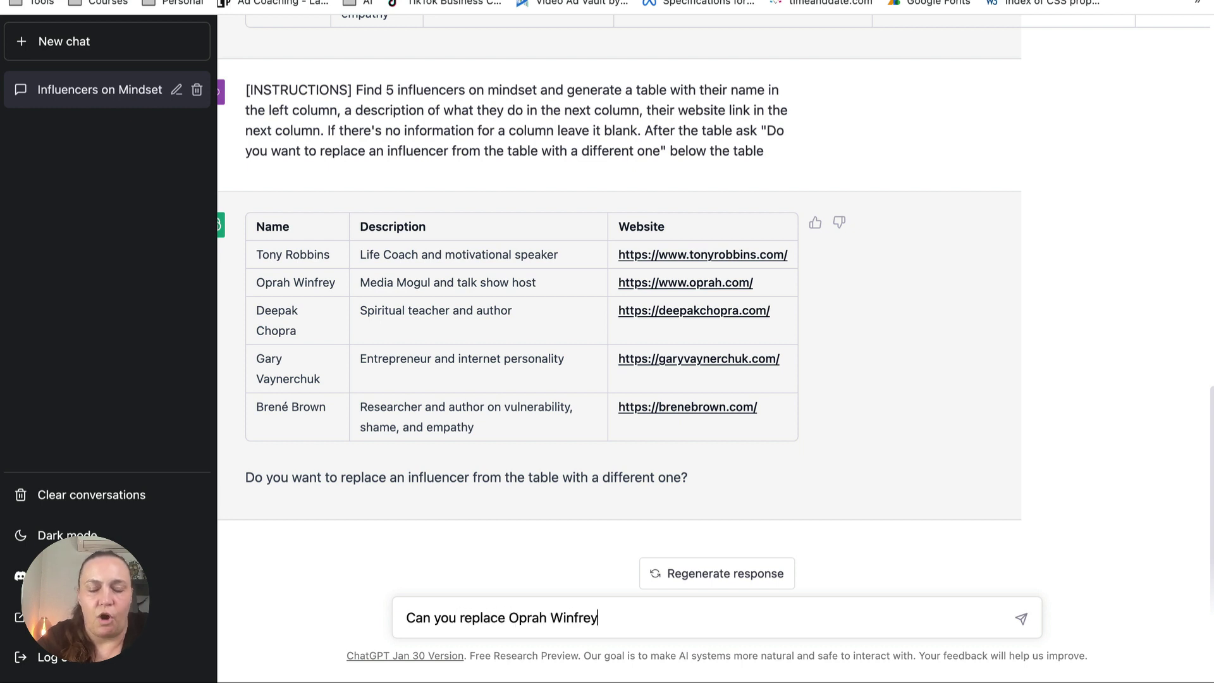
type("with a")
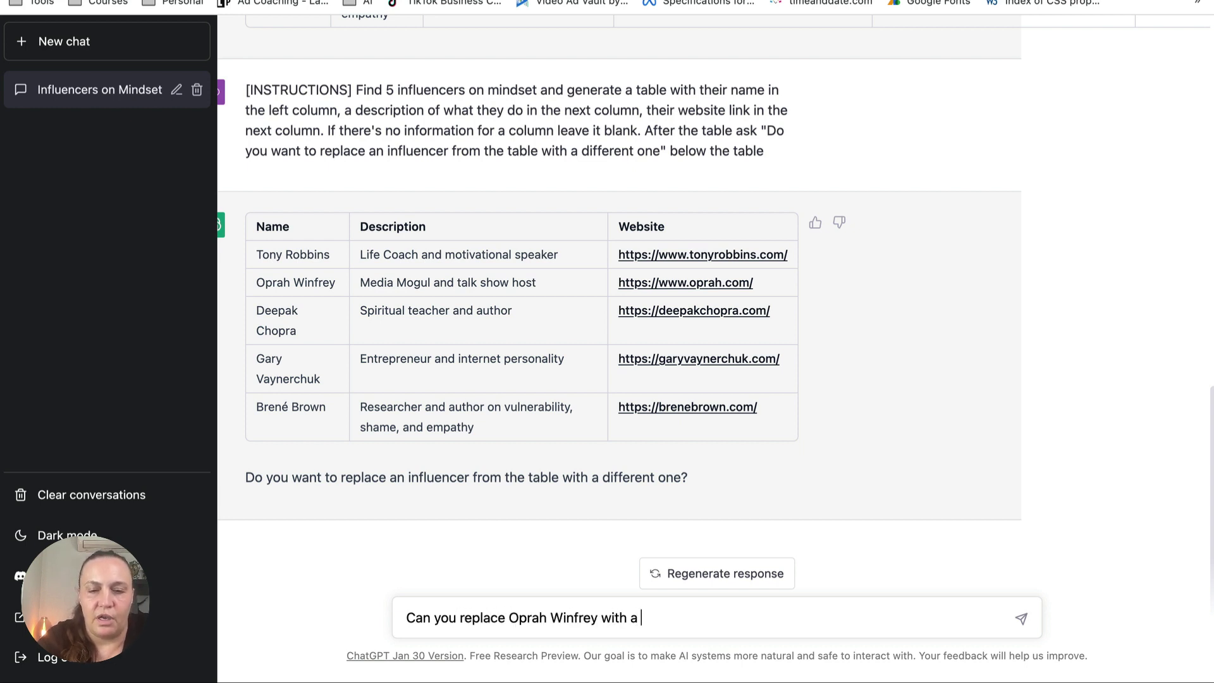
type(" different")
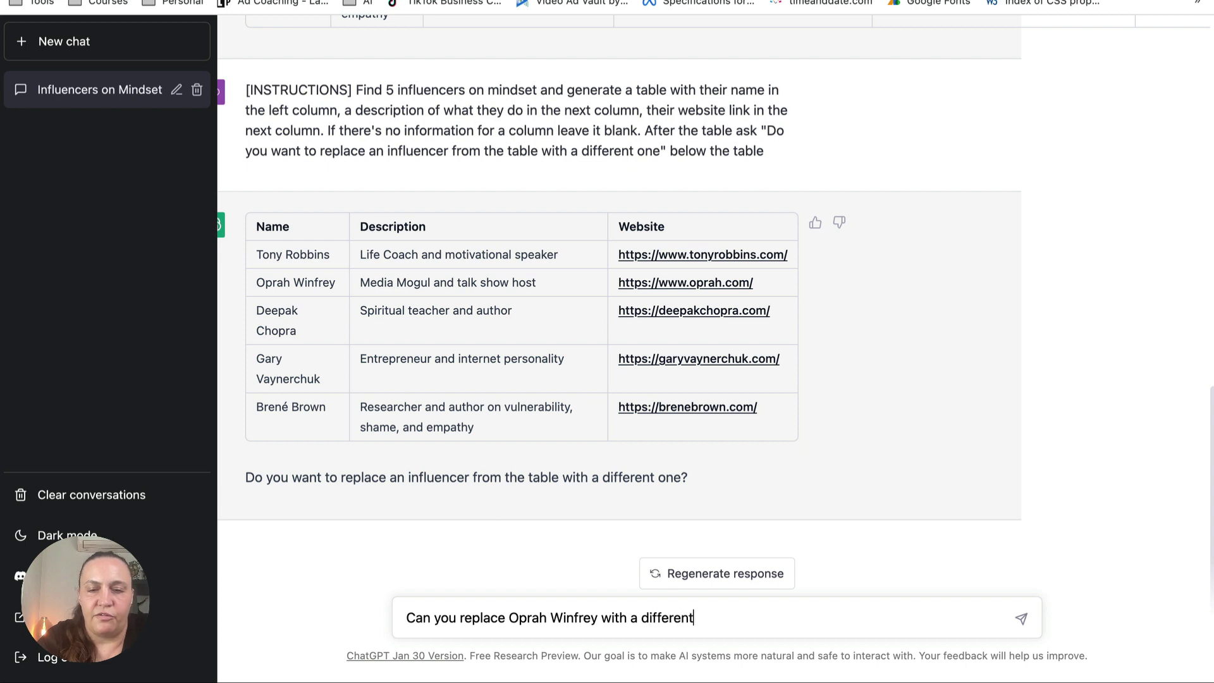
type(" influencer")
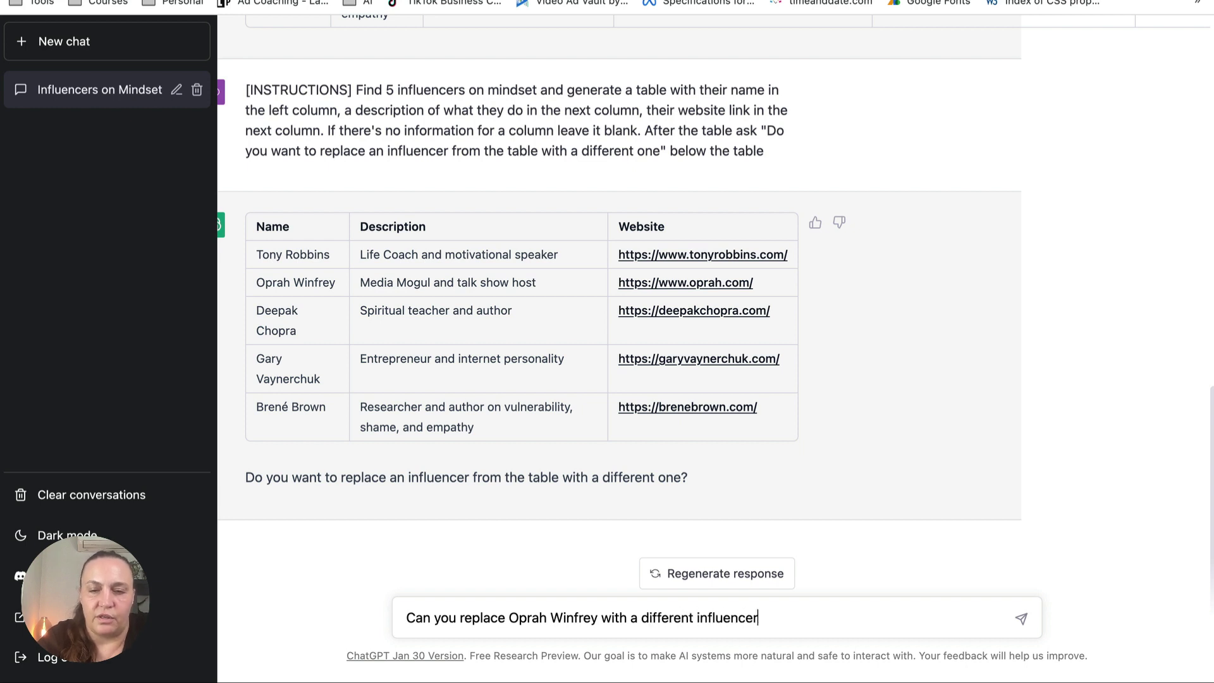
type("'s")
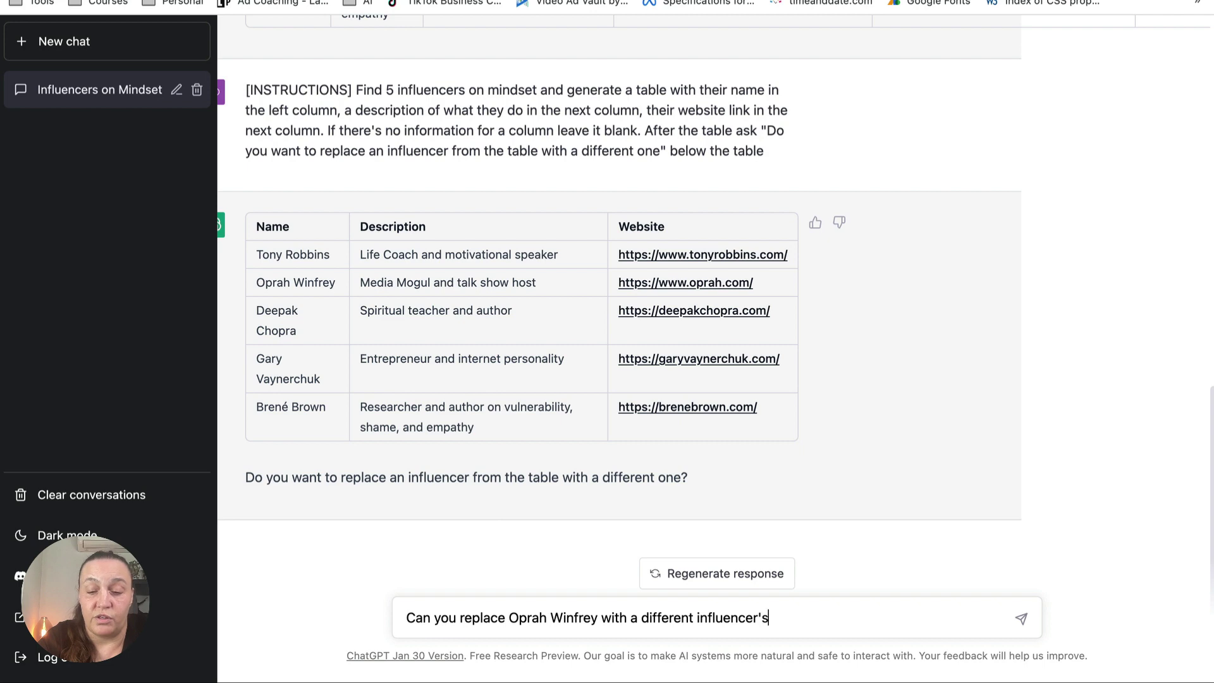
type(" name")
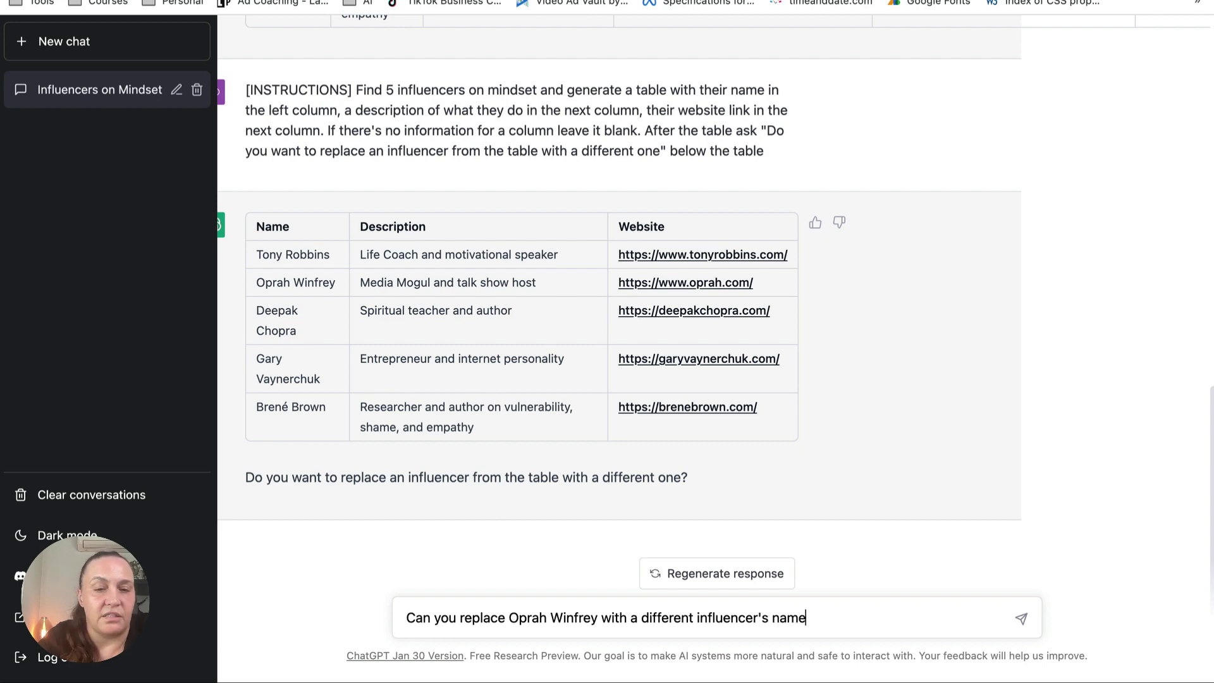
key("Return")
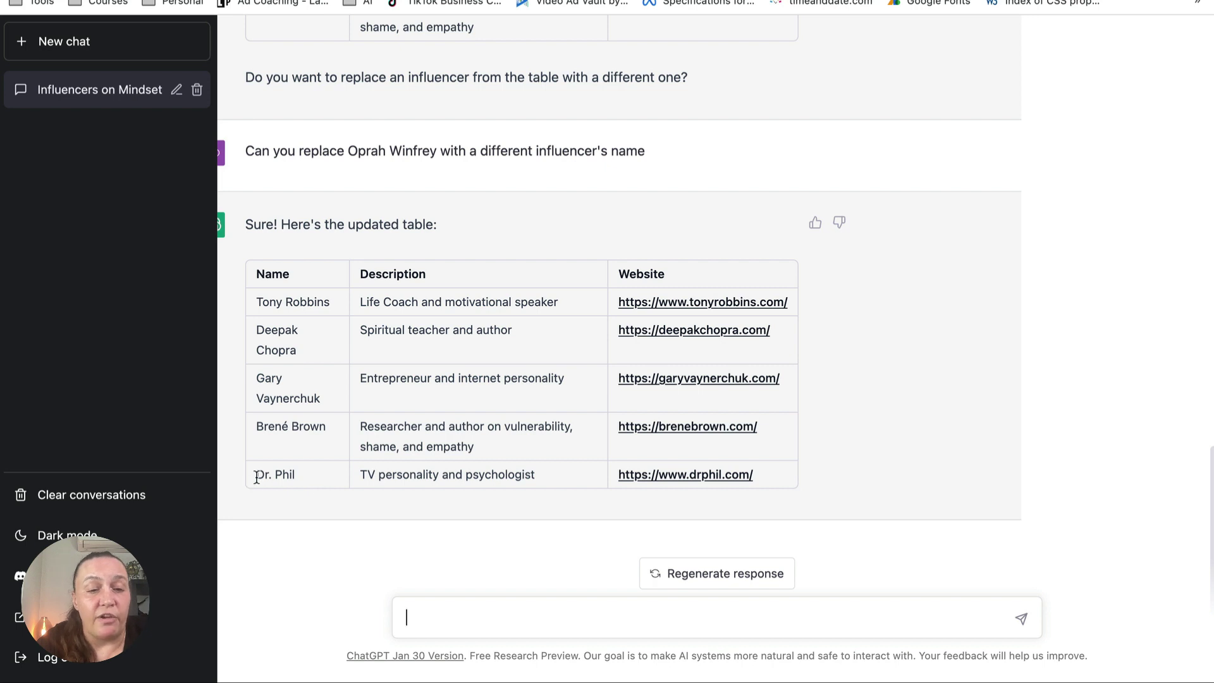
Resend the previous replacement request with Dr. Phil in place of Oprah Winfrey
left_click_drag(256, 477, 286, 477)
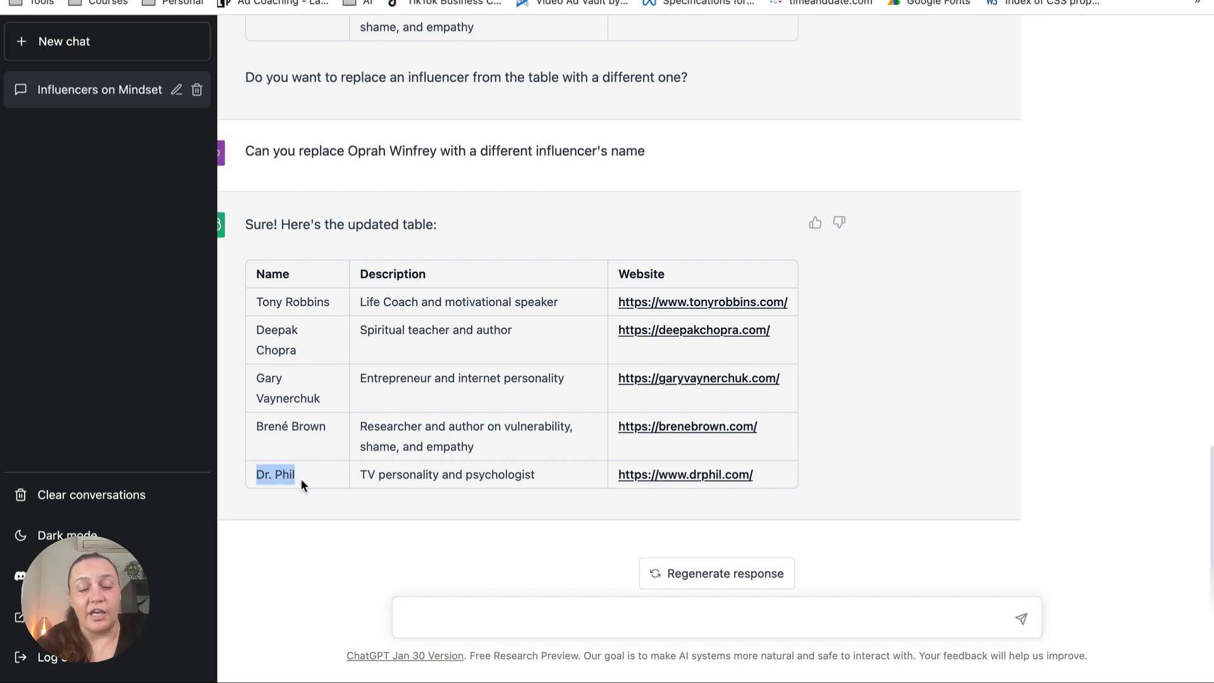
mouse_move(249, 154)
left_mouse_down()
mouse_move(616, 157)
mouse_move(242, 138)
left_mouse_up()
left_click(616, 157)
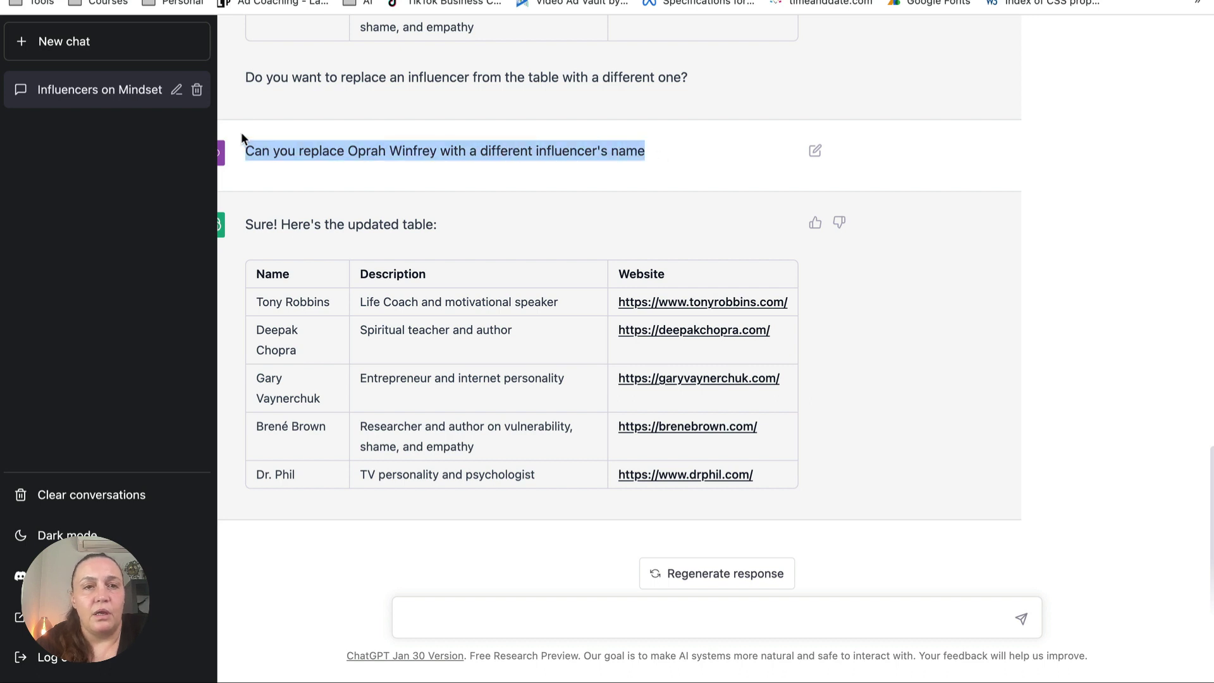
left_click(471, 610)
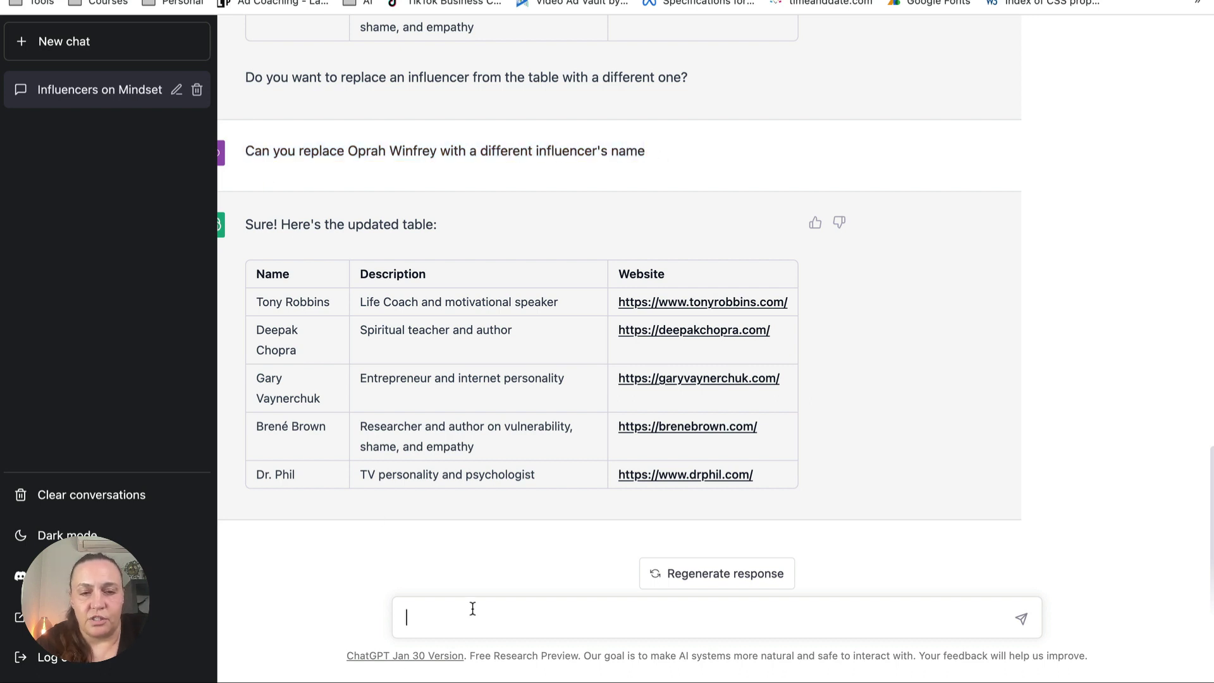
key("super+v")
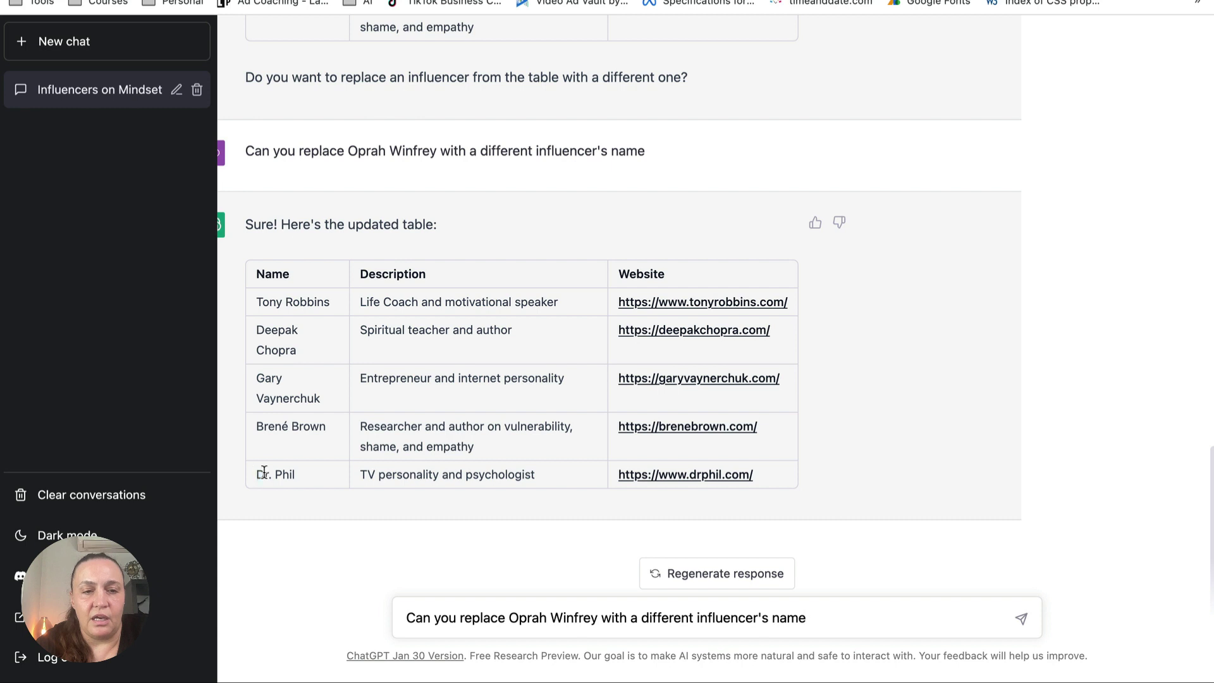
left_click_drag(264, 472, 293, 471)
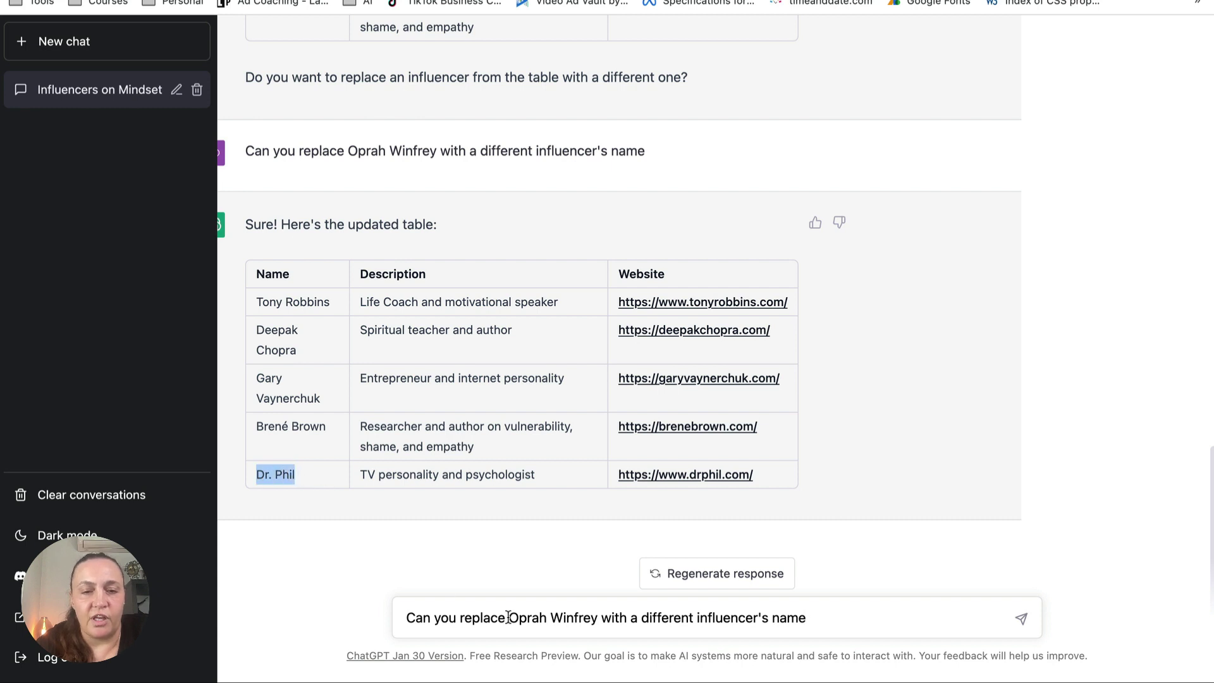
left_click_drag(508, 617, 597, 617)
key("super+v")
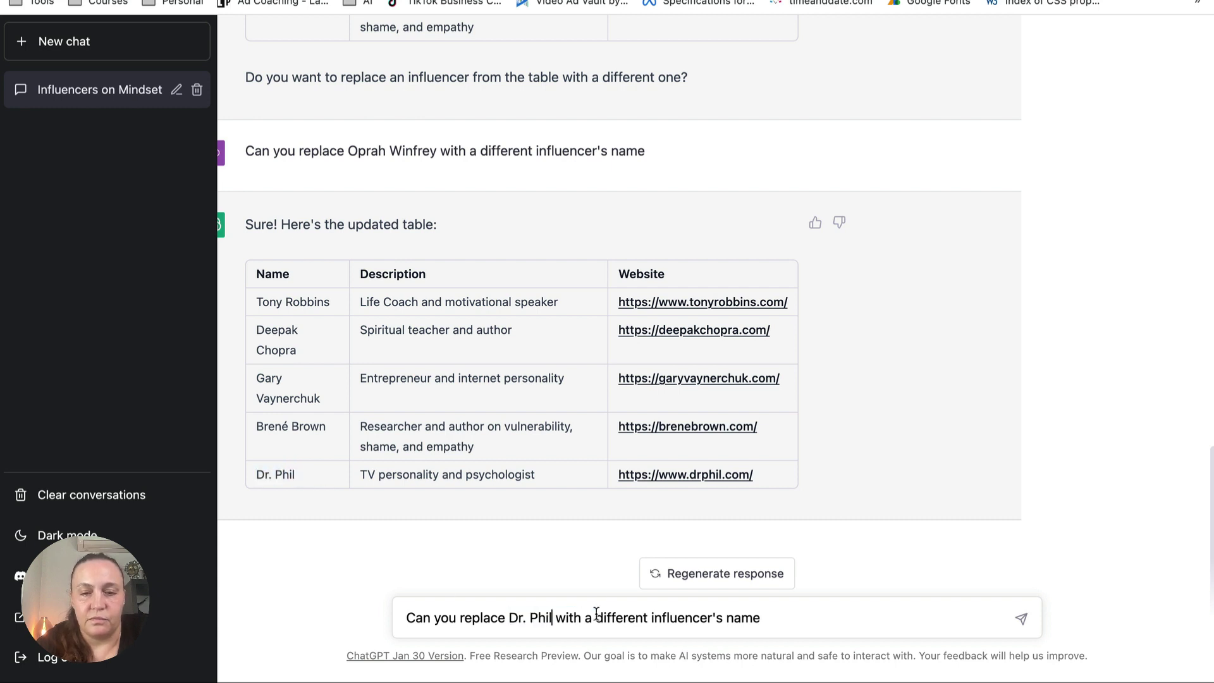
key("Return")
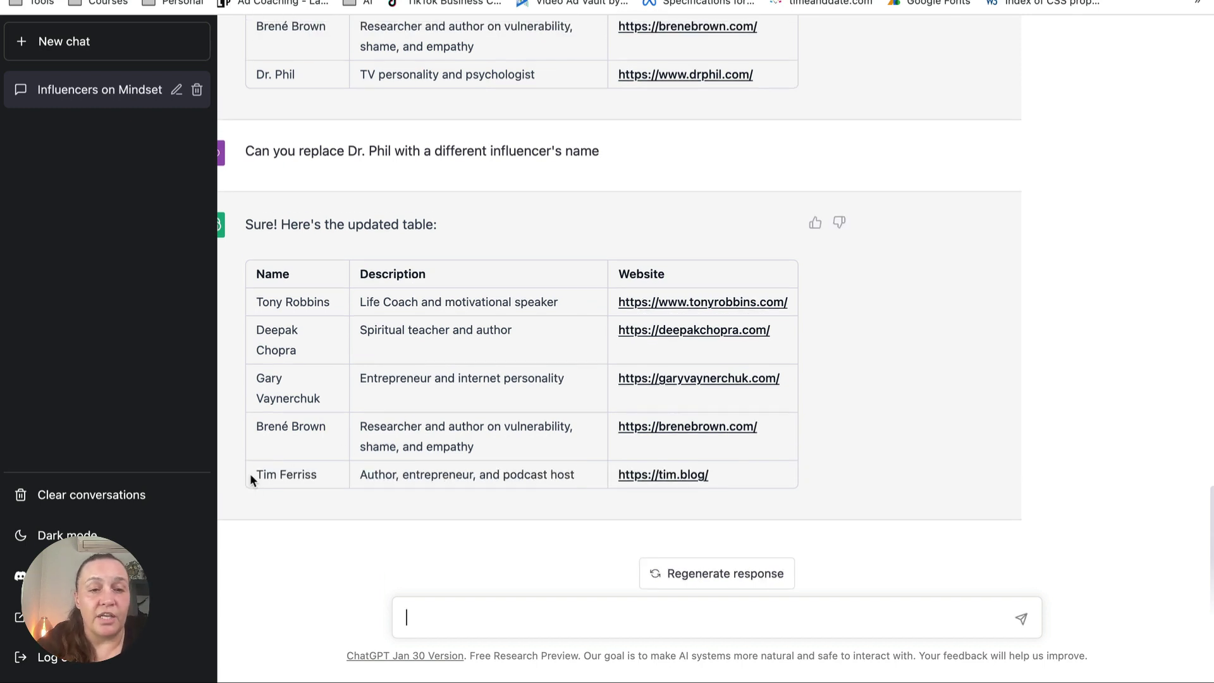
Highlight Tim Ferriss, then select the whole table from the Name header to the last row
left_click_drag(258, 474, 282, 474)
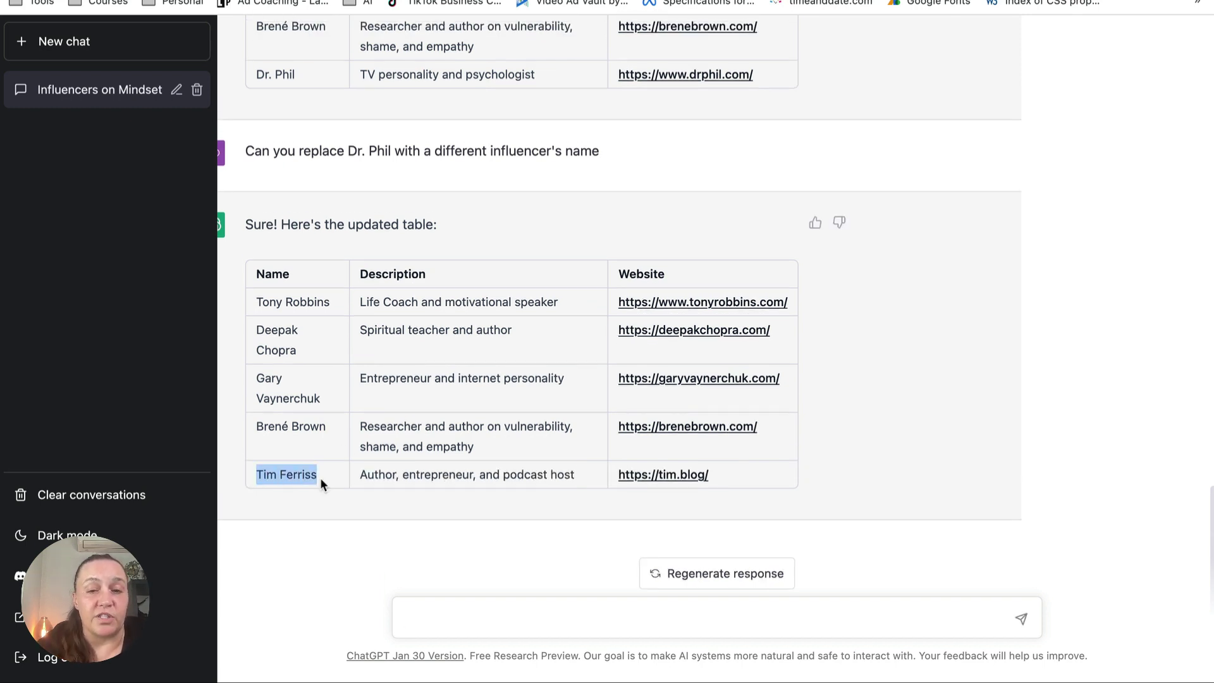
left_click(454, 474)
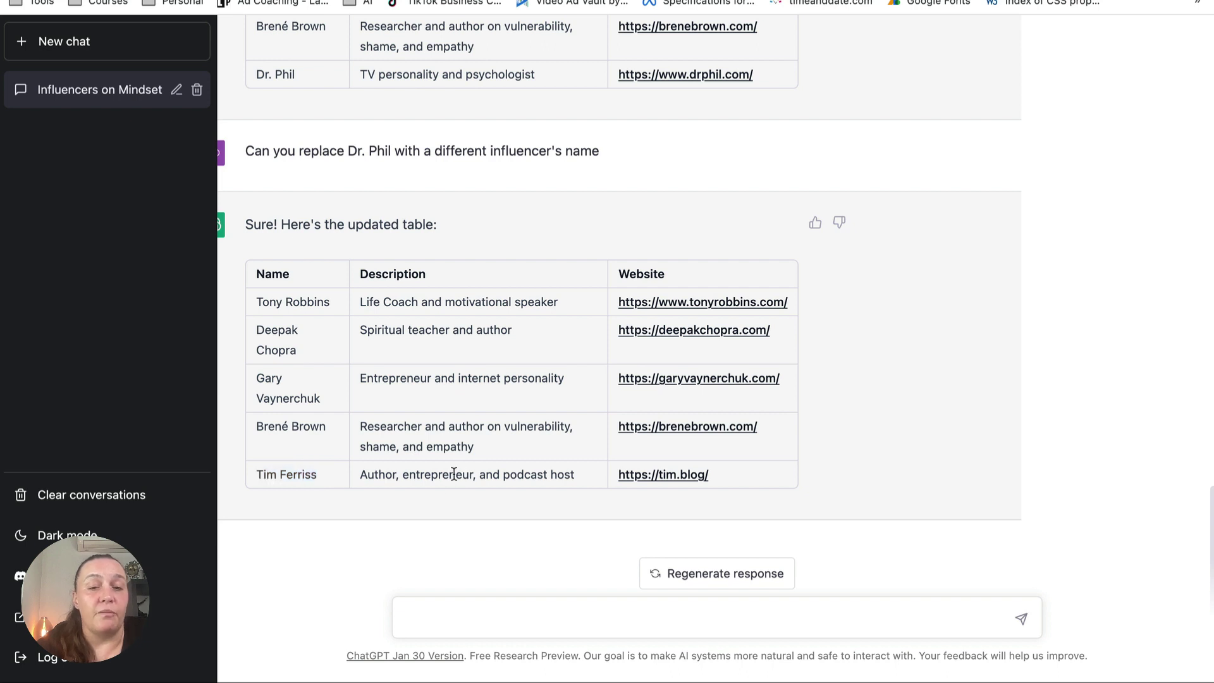
left_click_drag(259, 277, 818, 492)
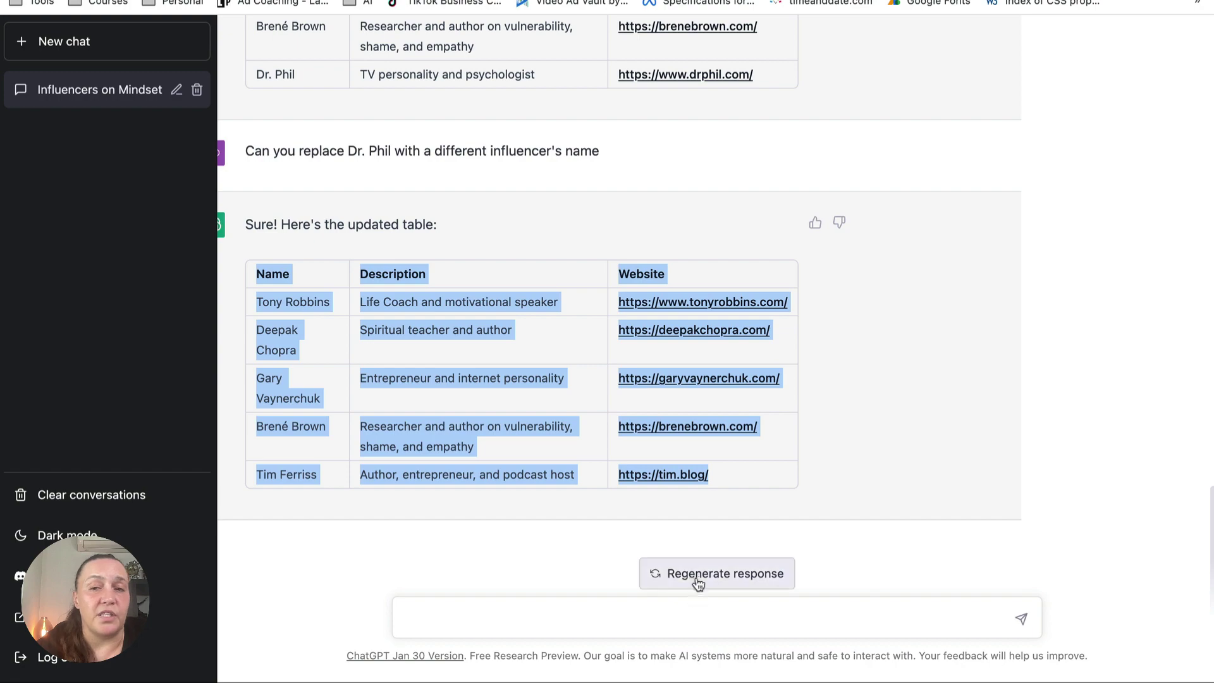